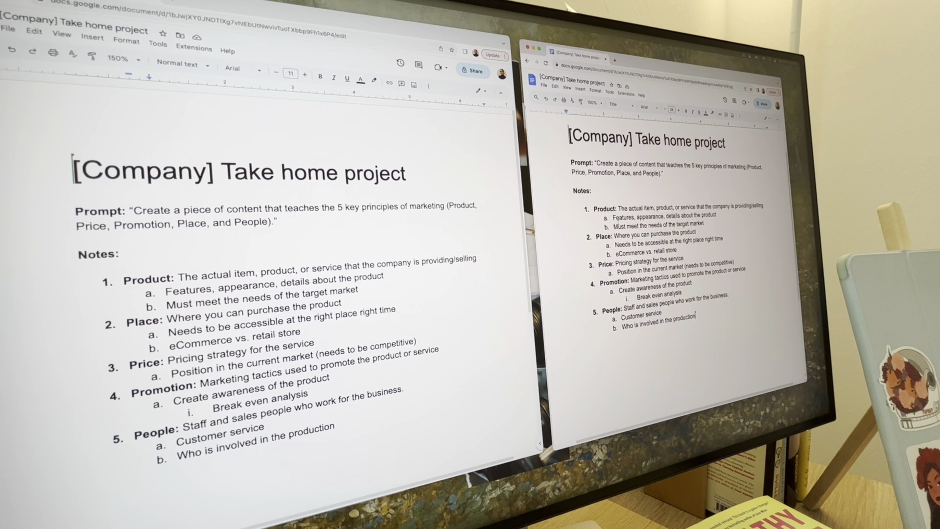
# Add the title line "Course name: Get to know the 5 P's of marketing" below the project notes.
pyautogui.scroll(1, 678, 197)
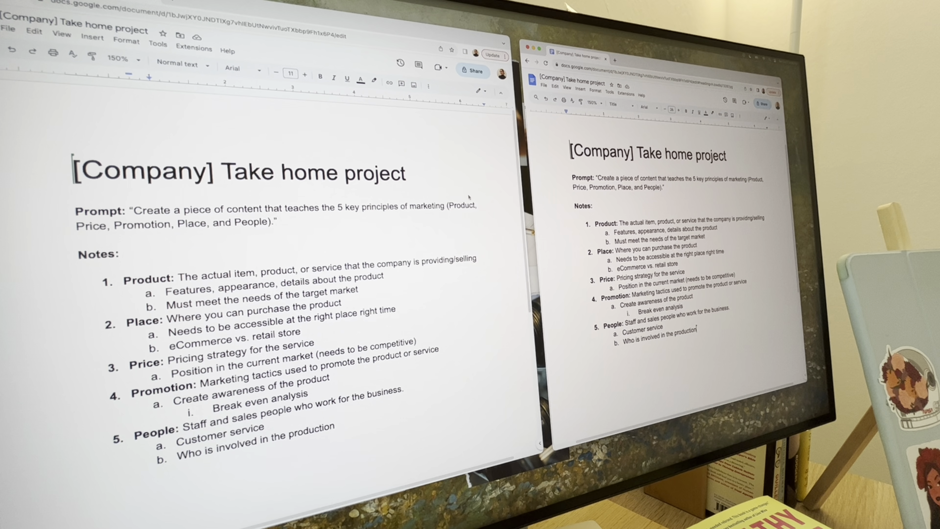
pyautogui.scroll(-7, 263, 208)
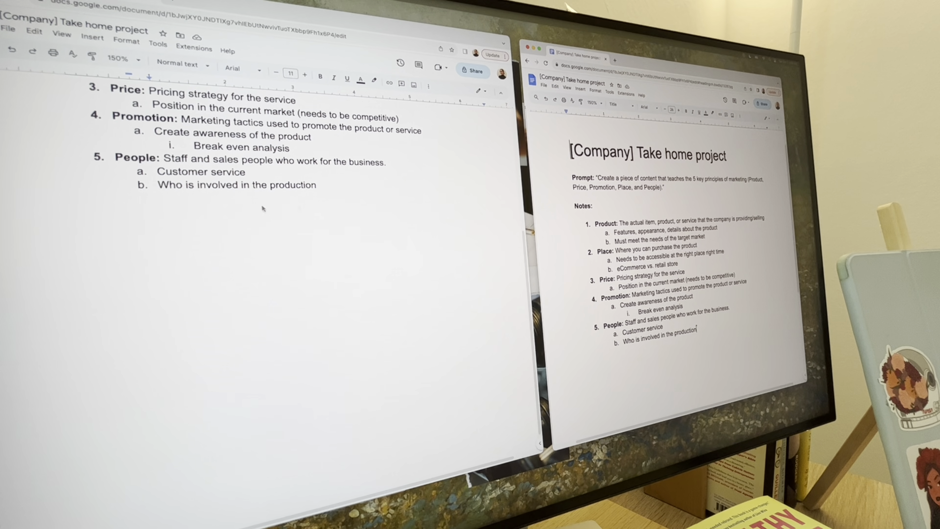
pyautogui.click(227, 203)
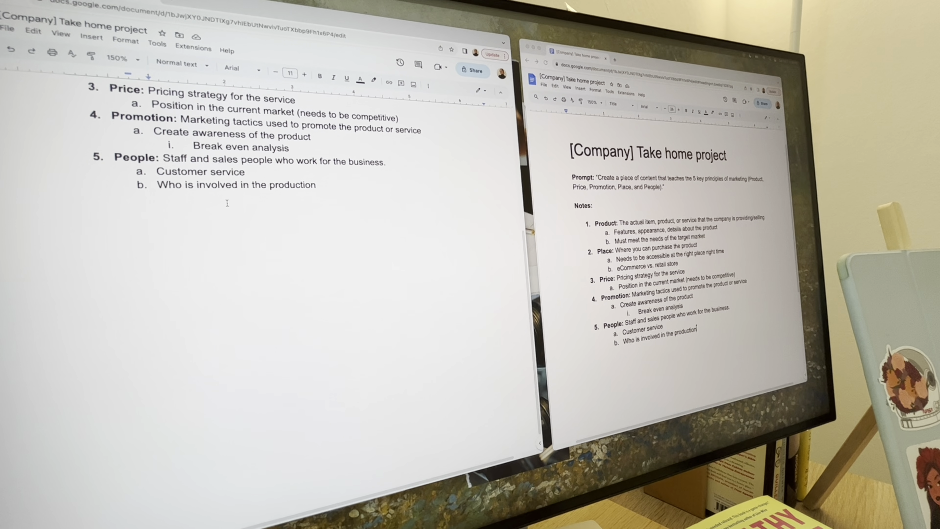
pyautogui.press('Return')
pyautogui.press('Return')
pyautogui.write('Course name: ')
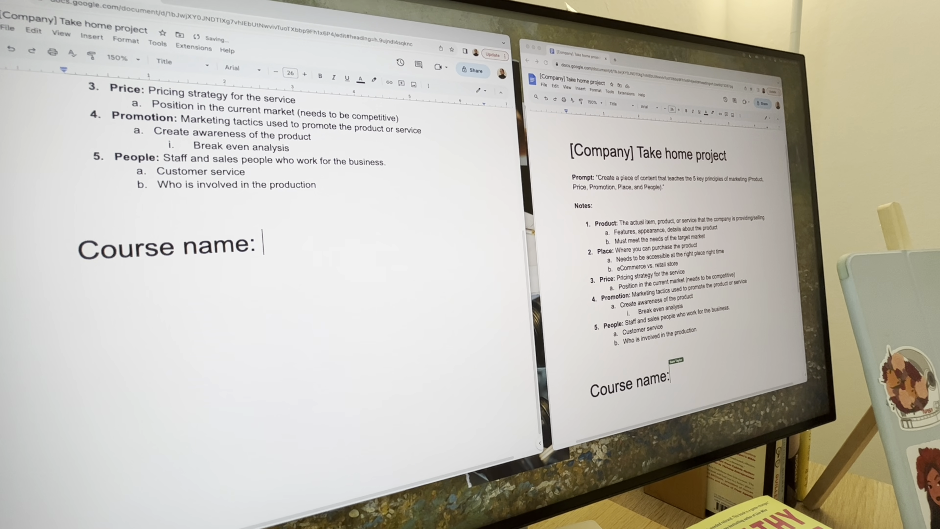
pyautogui.write("Get to know the 5 P's of Mar")
pyautogui.press('BackSpace')
pyautogui.press('BackSpace')
pyautogui.press('BackSpace')
pyautogui.write('mark')
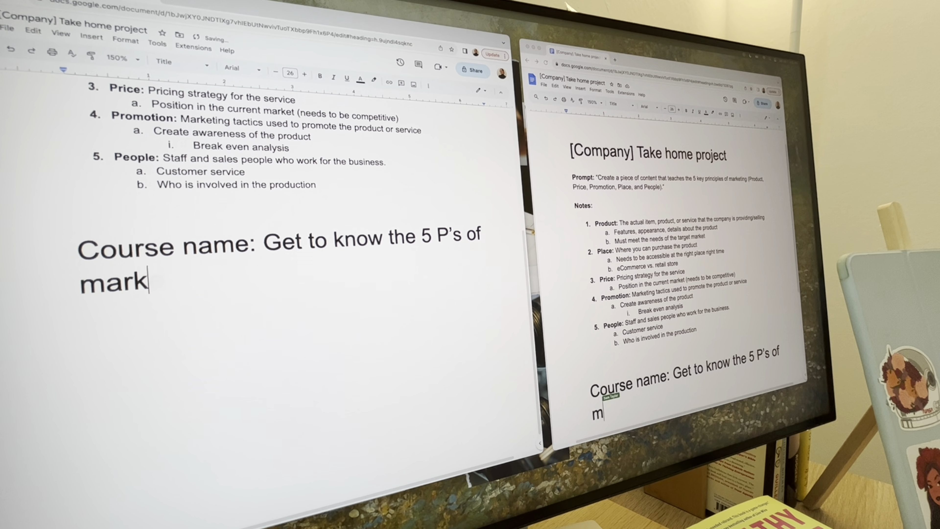
pyautogui.write('eting')
# Add an "Outline" heading beneath the course name, followed by a bold "Lesson 1:" label.
pyautogui.press('Return')
pyautogui.hotkey('ctrl', 'b')
pyautogui.write('Outline')
pyautogui.hotkey('shift', 'Home')
pyautogui.click(192, 67)
pyautogui.click(211, 185)
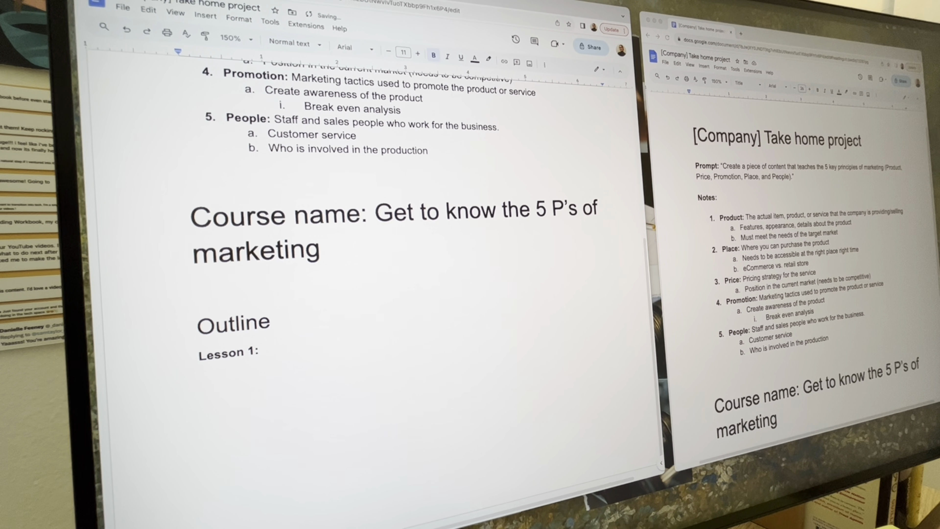
# Write the Lesson 1 title as "Familiarize yourself with the 5 P's of marketing" in regular text.
pyautogui.write('Familiarize yourself')
pyautogui.write(" with the 5P's of marketing")
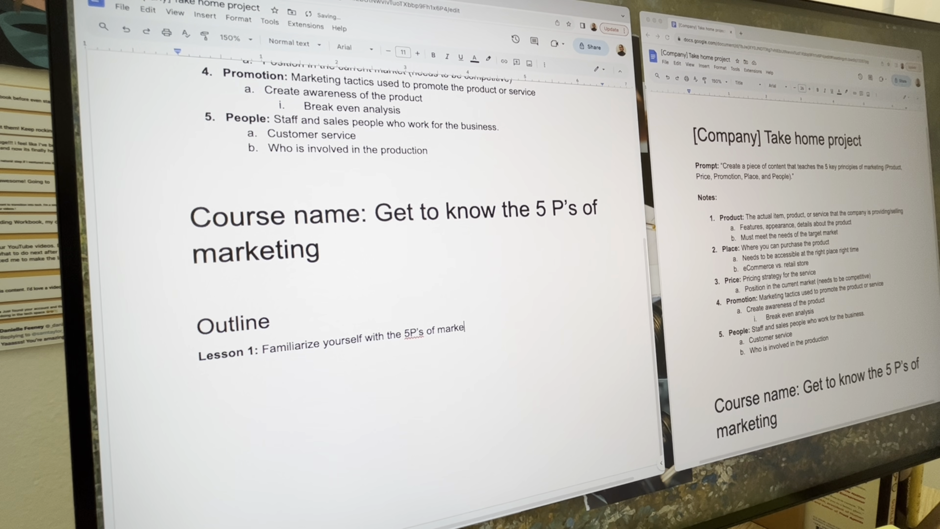
pyautogui.click(410, 334)
pyautogui.scroll(1, 437, 346)
pyautogui.click(497, 329)
# Add a numbered list under Lesson 1 with the items Product, Place, Price, Promotion and People.
pyautogui.press('Return')
pyautogui.press('Tab')
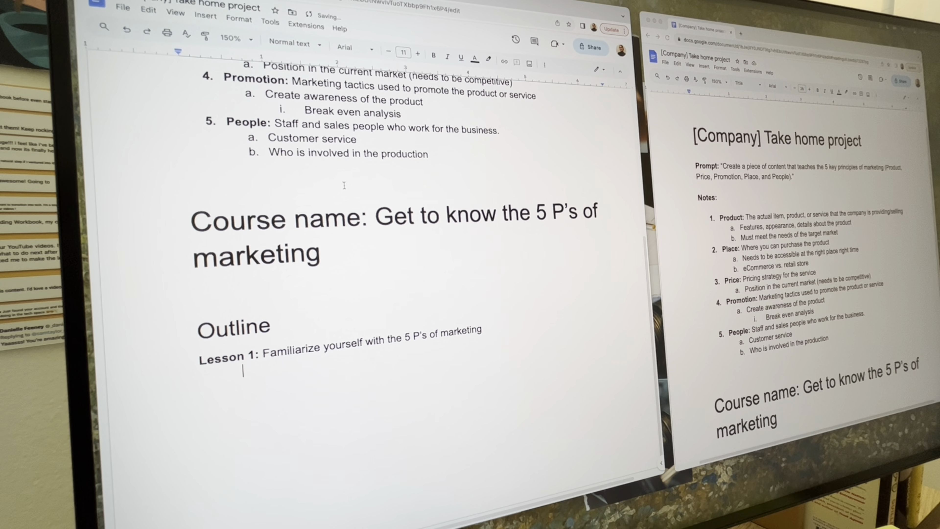
pyautogui.scroll(5, 369, 233)
pyautogui.scroll(-3, 318, 330)
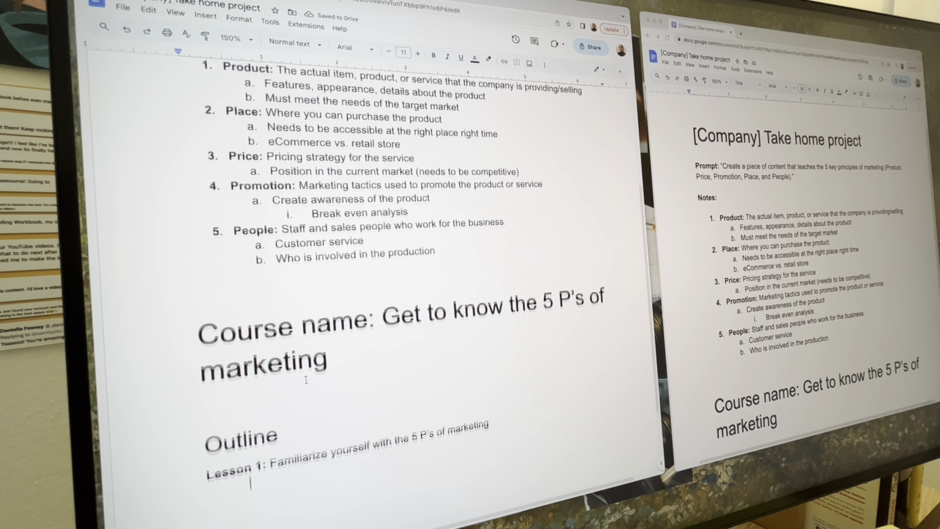
pyautogui.moveTo(443, 236); pyautogui.dragTo(393, 210)
pyautogui.click(251, 473)
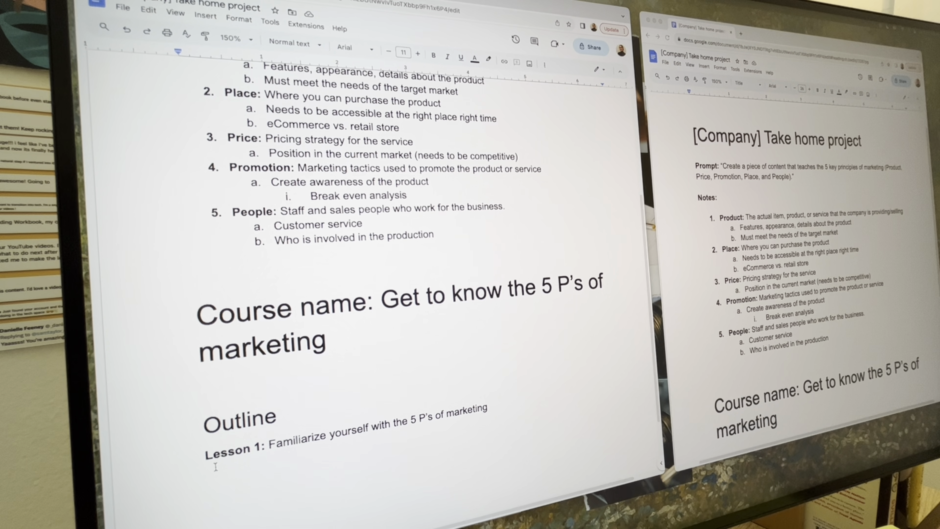
pyautogui.write('1. Product')
pyautogui.press('Return')
pyautogui.write('Place')
pyautogui.press('Return')
pyautogui.write('Price')
pyautogui.press('Return')
pyautogui.write('Promotion')
pyautogui.press('Return')
pyautogui.write('People')
pyautogui.scroll(-2, 281, 442)
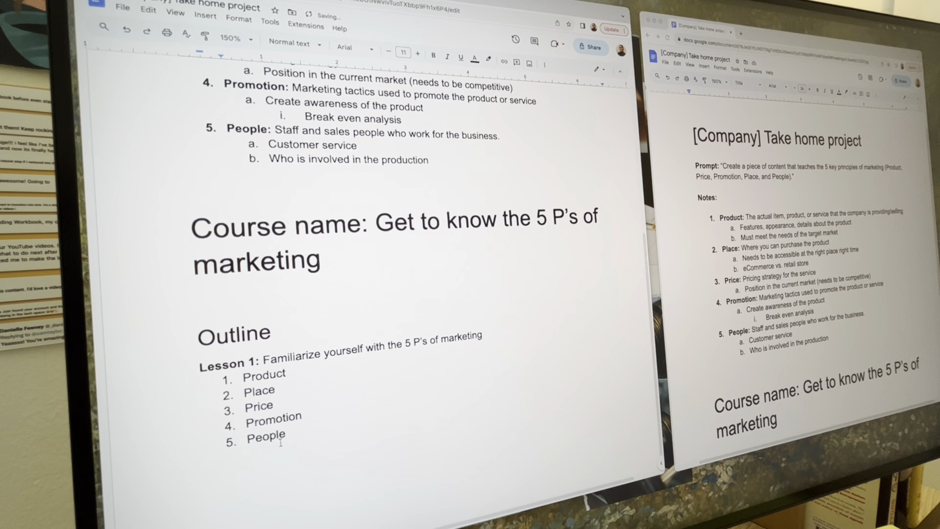
# Add the line "Activity: Flip card/matching" below the Lesson 1 list, with "Activity:" in italics.
pyautogui.press('Return')
pyautogui.press('Return')
pyautogui.write('Flipcard/matching activity')
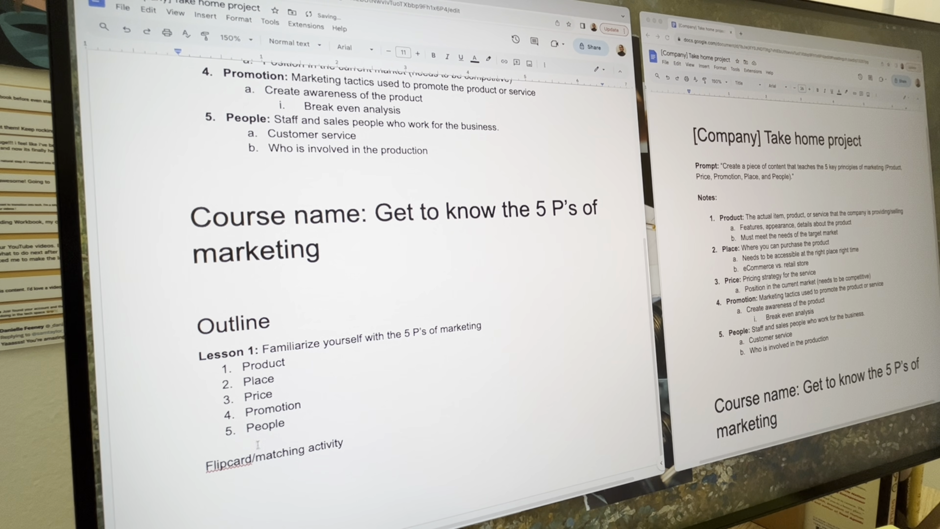
pyautogui.click(227, 462)
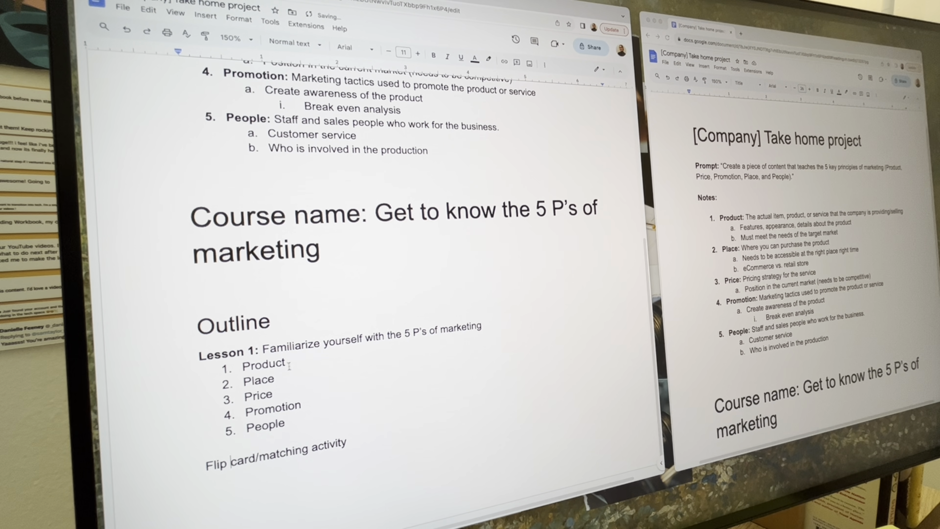
pyautogui.click(200, 459)
pyautogui.hotkey('ctrl', 'i')
pyautogui.write('Activity:')
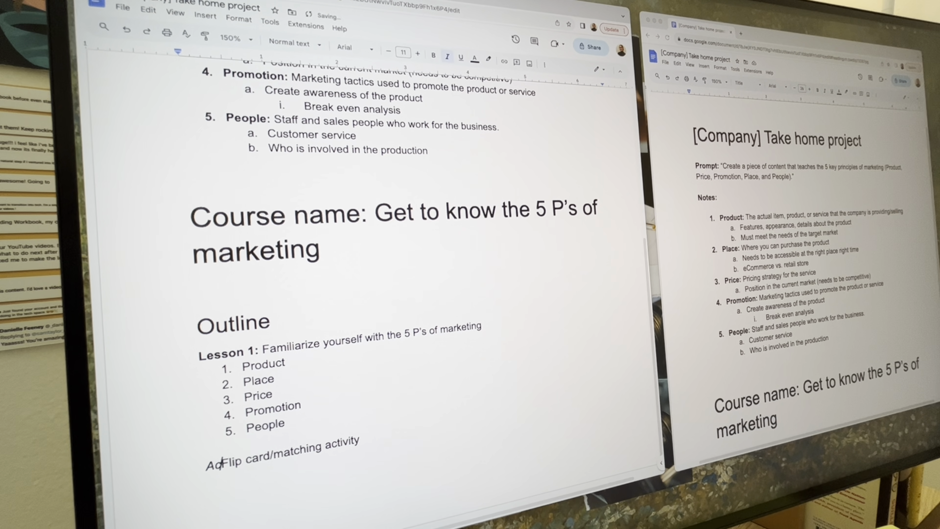
pyautogui.doubleClick(368, 438)
pyautogui.press('BackSpace')
# Add the line "Lesson 2: Understand the importance of product details" on the following page, with a bold lesson label.
pyautogui.scroll(-3, 368, 438)
pyautogui.scroll(-5, 370, 278)
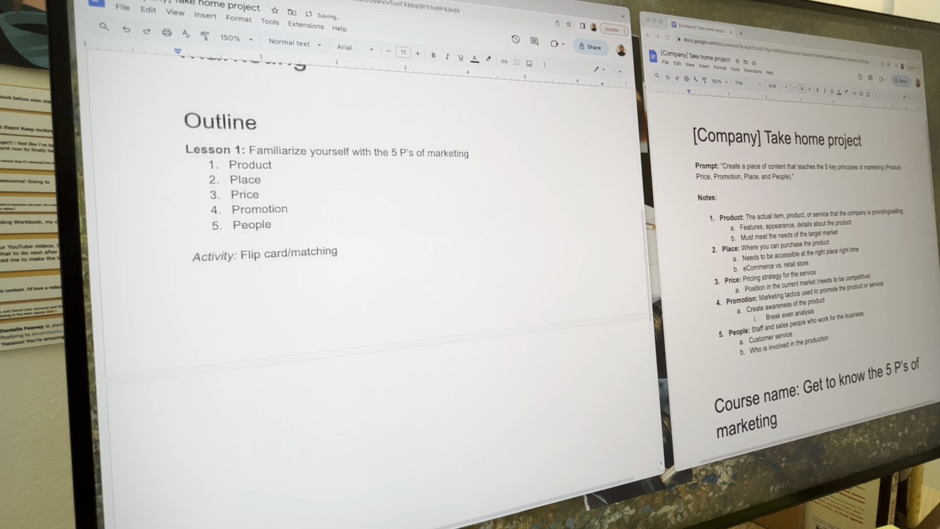
pyautogui.press('super+b')
pyautogui.write('Lesson 2:')
pyautogui.press('super+b')
pyautogui.write('Understand the impro')
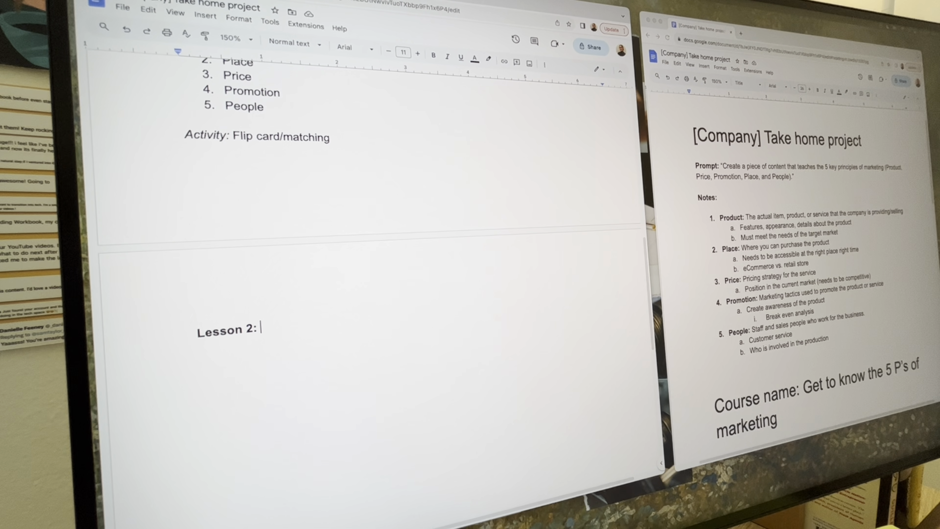
pyautogui.press('BackSpace')
pyautogui.press('BackSpace')
pyautogui.write('rtance of product details')
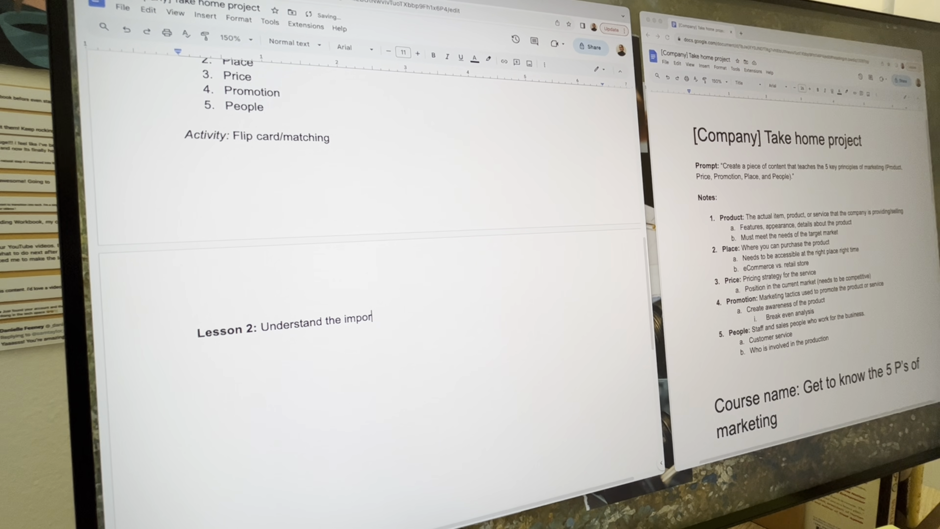
# Add the line "Lesson 3: Determine where to place your product" below Lesson 2, with a bold lesson label.
pyautogui.press('Return')
pyautogui.press('Return')
pyautogui.press('super+b')
pyautogui.write('Lesson 3:')
pyautogui.press('super+b')
pyautogui.write('Choose wher')
pyautogui.write('e to place your product')
pyautogui.doubleClick(284, 354)
pyautogui.write('Determine')
# Bold the word "product" in the Lesson 2 title and "place" in the Lesson 3 title.
pyautogui.scroll(-2, 463, 339)
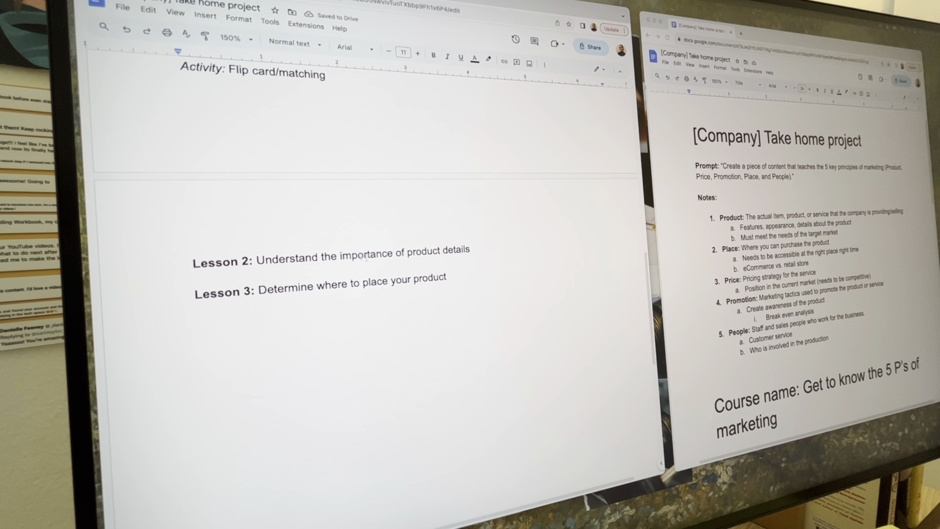
pyautogui.doubleClick(414, 254)
pyautogui.hotkey('ctrl', 'b')
pyautogui.doubleClick(376, 283)
pyautogui.hotkey('ctrl', 'b')
# Add the line "Lesson 4: Choose your pricing strategy", with the lesson label and the word "pricing" in bold.
pyautogui.click(449, 277)
pyautogui.press('Return')
pyautogui.hotkey('ctrl', 'b')
pyautogui.write('Lesson 4')
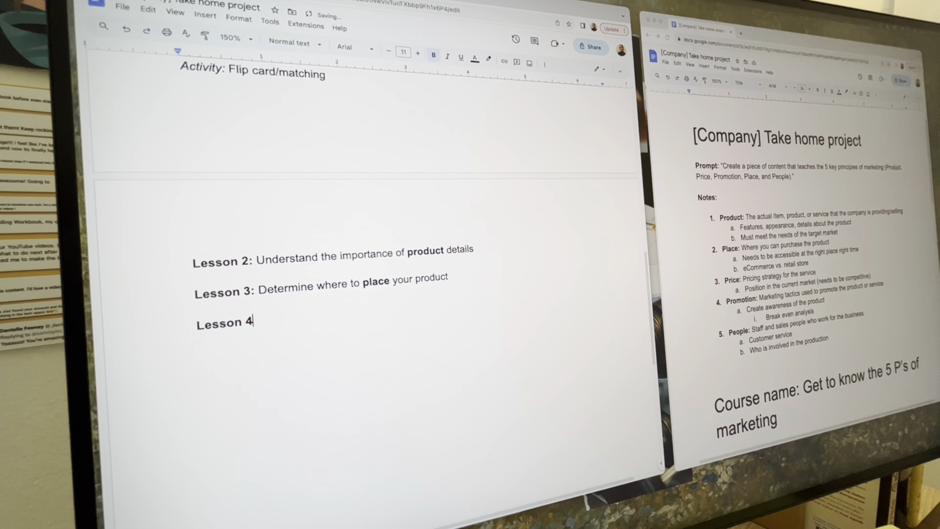
pyautogui.write(': Choose your proc')
pyautogui.press('BackSpace')
pyautogui.press('BackSpace')
pyautogui.press('BackSpace')
pyautogui.write('ricing stratr')
pyautogui.press('BackSpace')
pyautogui.write('egy')
pyautogui.doubleClick(347, 313)
pyautogui.press('super+b')
# Add the line "Lesson 5: Create awareness of your product" below Lesson 4, with a bold lesson label.
pyautogui.click(401, 308)
pyautogui.press('Return')
pyautogui.press('super+b')
pyautogui.write('Lesson 5:')
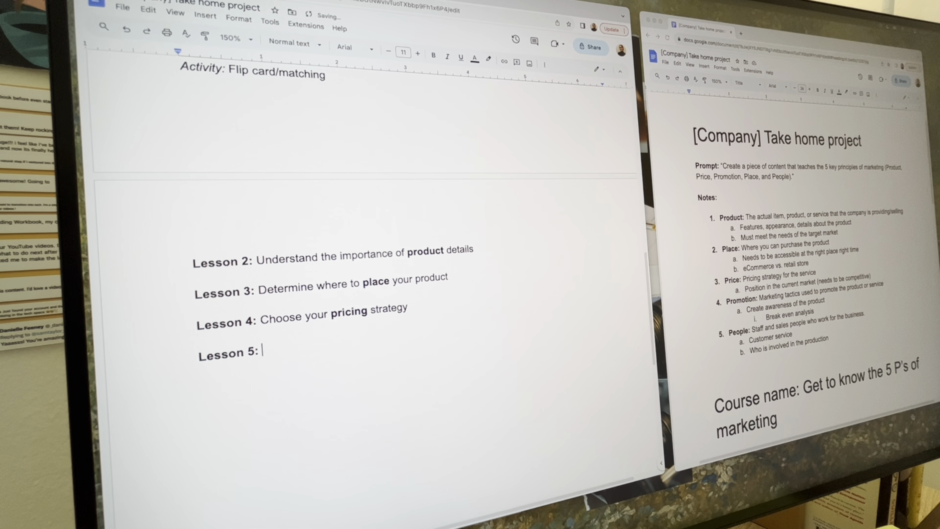
pyautogui.press('super+b')
pyautogui.write('Create aware')
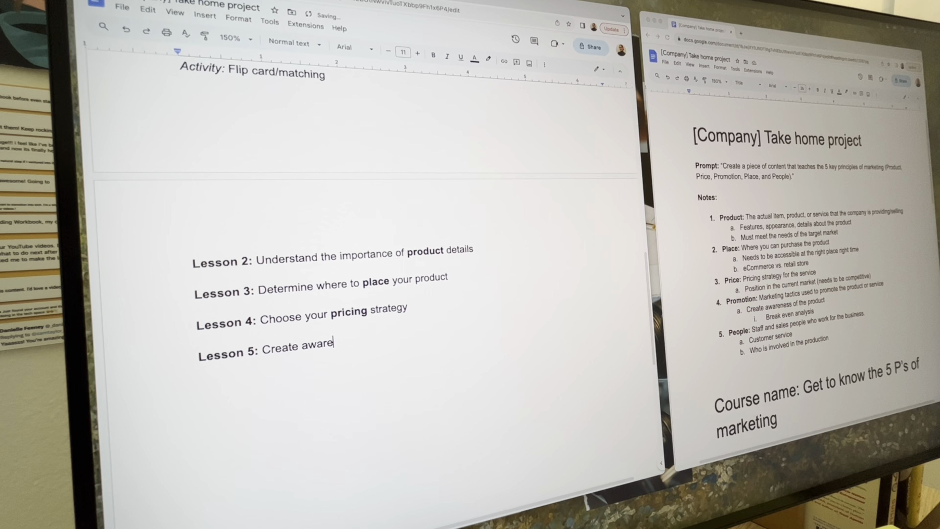
pyautogui.write('ness of your product')
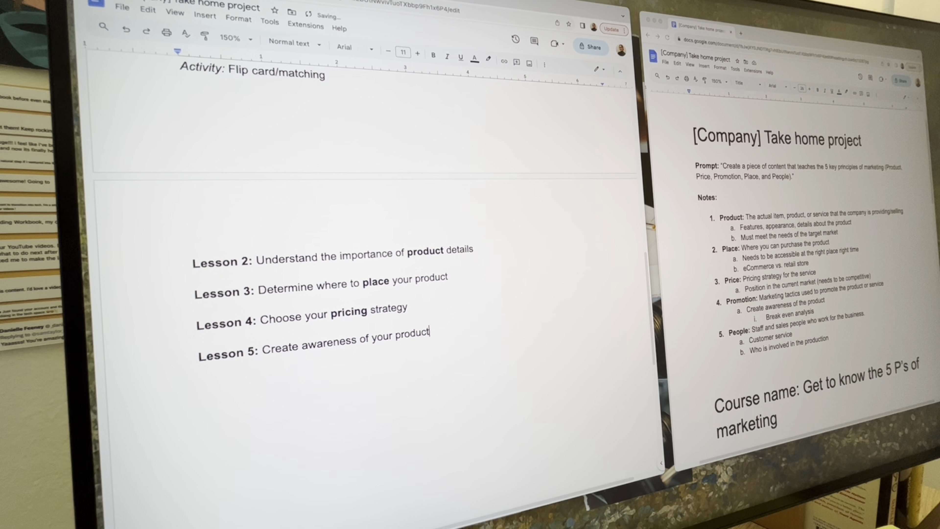
# Bold "awareness" in the Lesson 5 title and append "/promotion" to it in bold.
pyautogui.doubleClick(341, 341)
pyautogui.press('super+b')
pyautogui.press('Right')
pyautogui.write('/promotion')
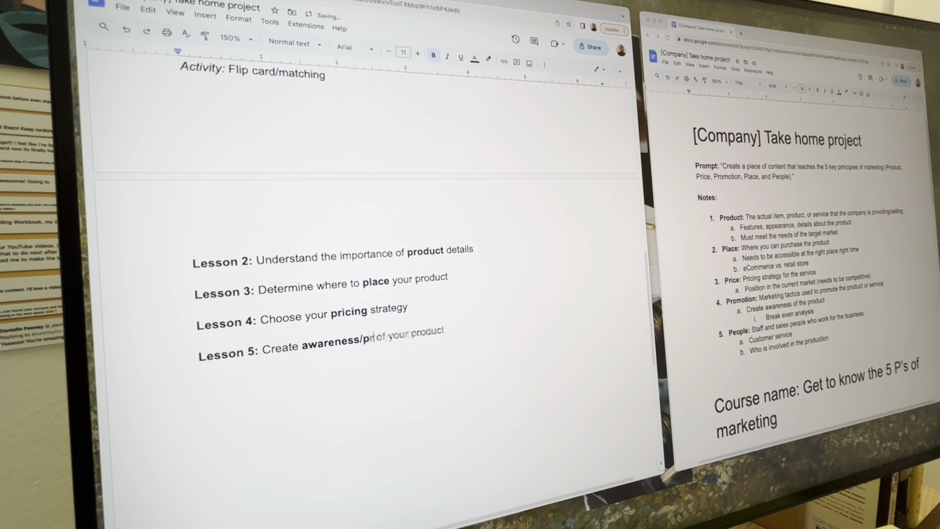
# Add the line "Lesson 6: Familiarize yourself with the people involved" below Lesson 5, with a bold lesson label.
pyautogui.press('super+Right')
pyautogui.press('Return')
pyautogui.press('super+b')
pyautogui.write('Lesson 6:')
pyautogui.press('super+b')
pyautogui.write('Familiarize yourself with who')
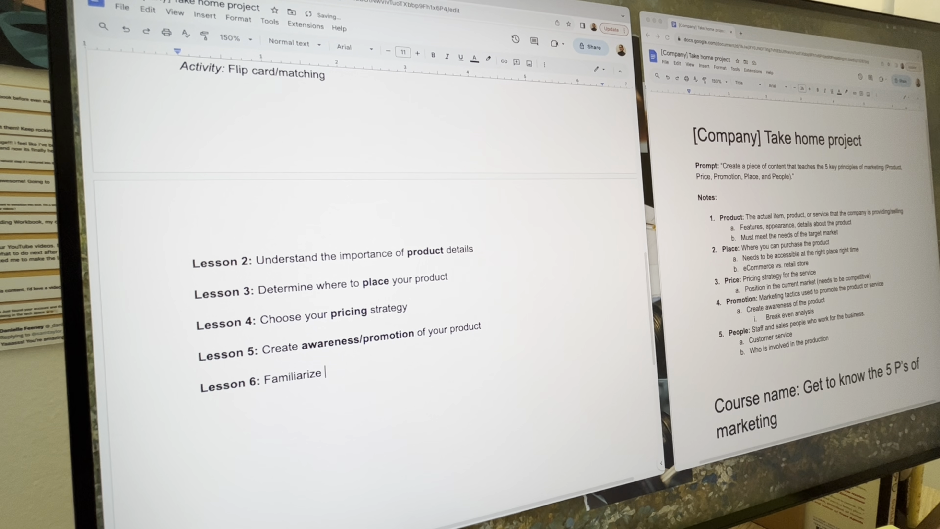
pyautogui.press('BackSpace')
pyautogui.press('BackSpace')
pyautogui.press('BackSpace')
pyautogui.press('BackSpace')
pyautogui.write('the people involved')
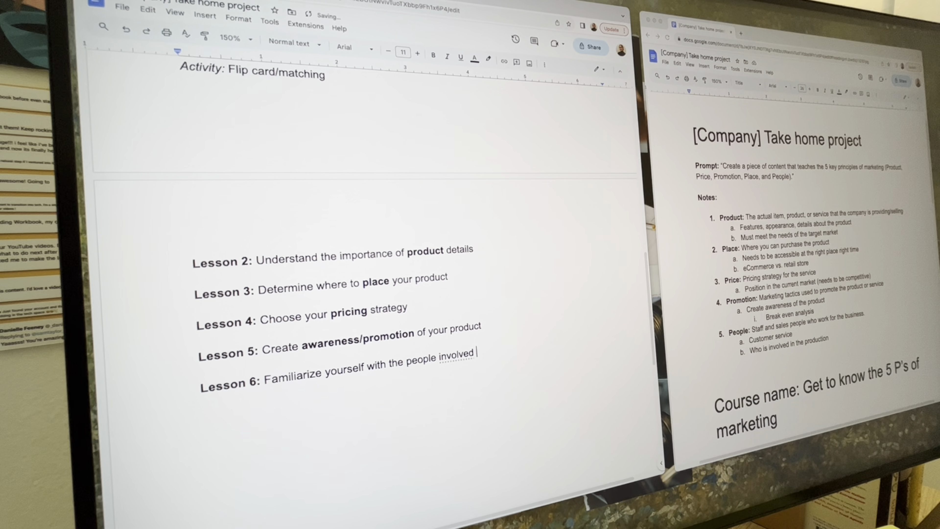
pyautogui.scroll(5, 372, 166)
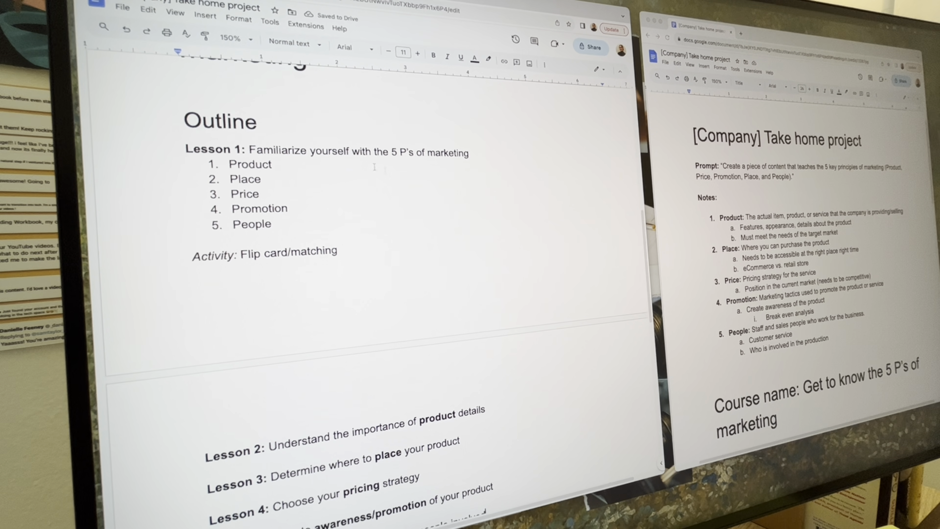
pyautogui.scroll(-3, 372, 166)
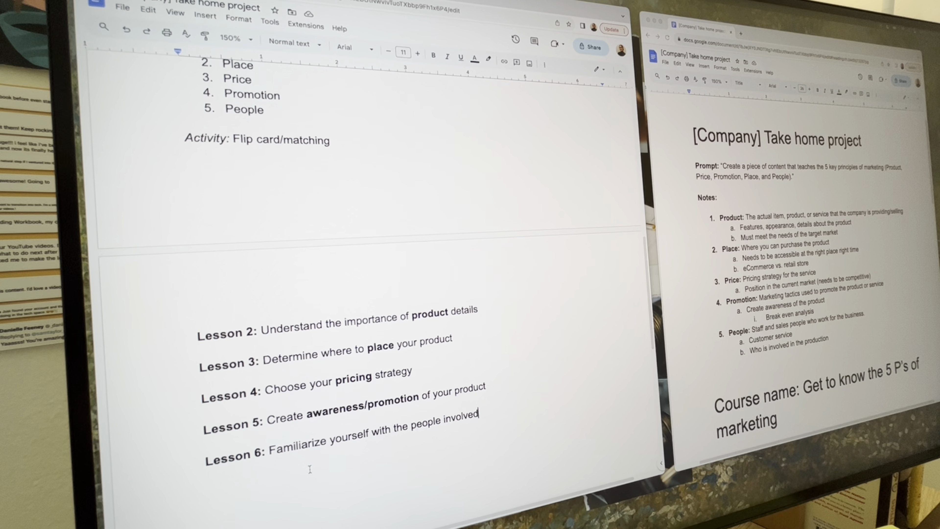
pyautogui.scroll(-1, 322, 433)
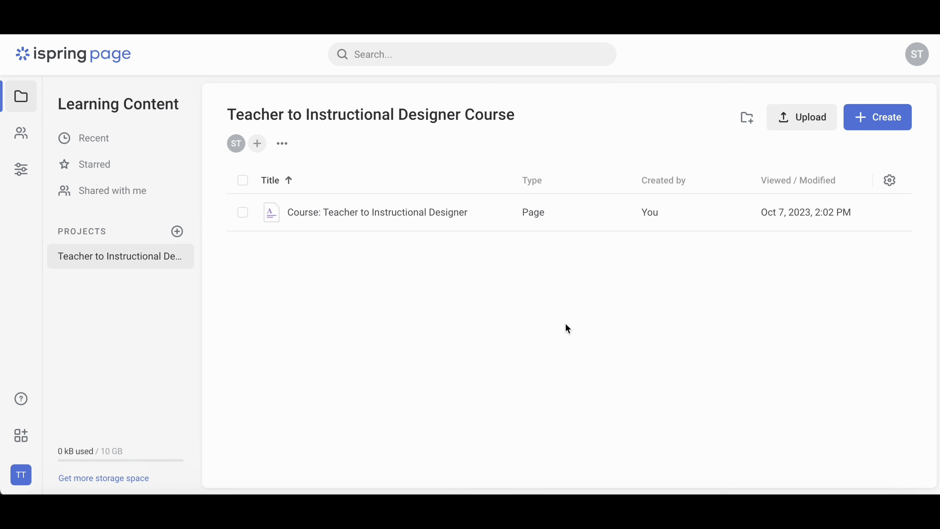
# In iSpring Page, create a new page in the current project and title it "Course: Get to know the 5 P's of marketing".
pyautogui.click(881, 126)
pyautogui.click(777, 182)
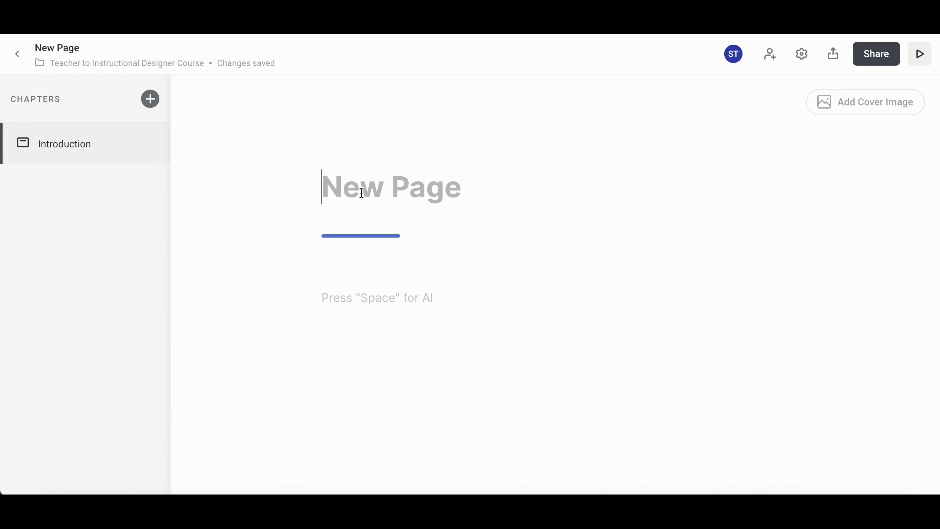
pyautogui.click(362, 193)
pyautogui.write('Course: Get')
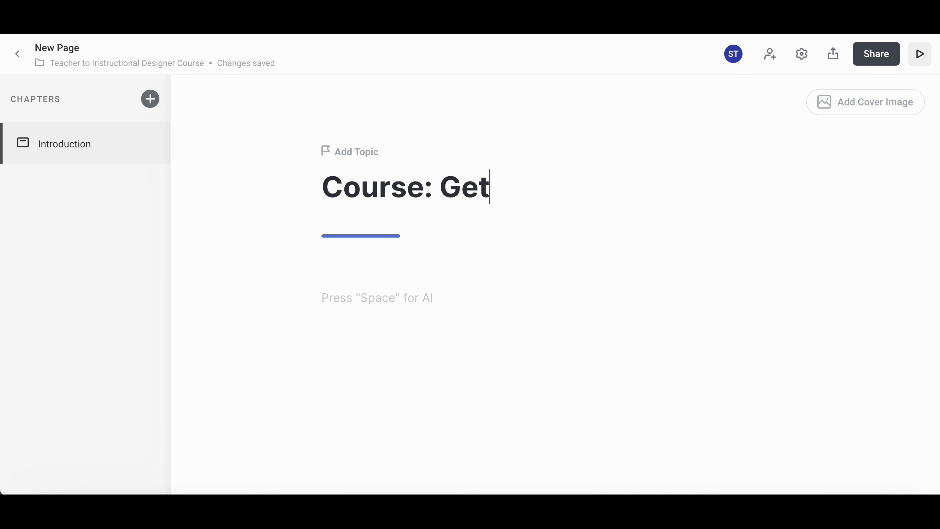
pyautogui.write(' to know the 5')
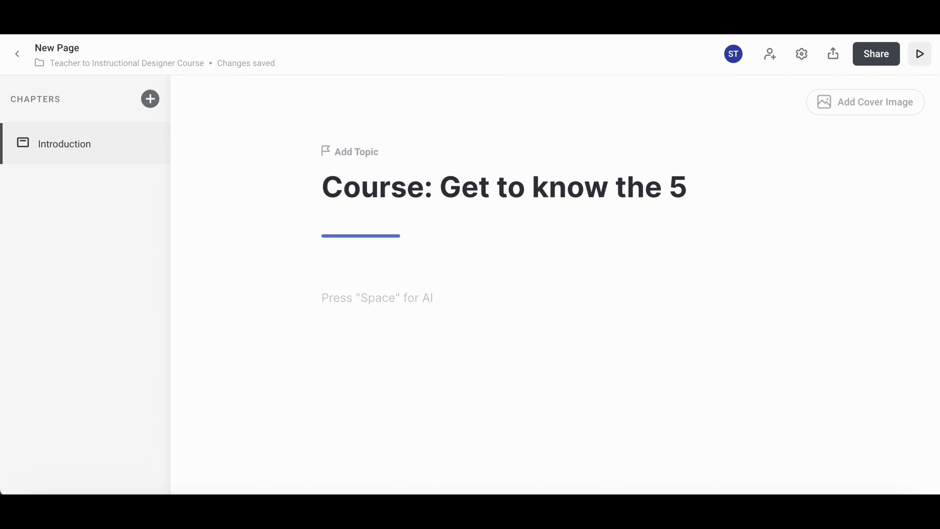
pyautogui.write(" P's ")
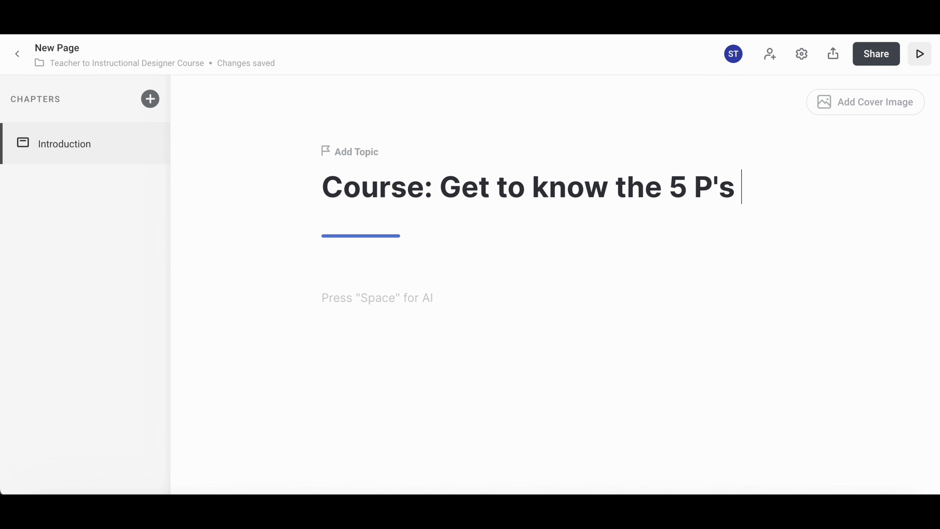
pyautogui.write('of marketing')
pyautogui.press('BackSpace')
pyautogui.write('ng')
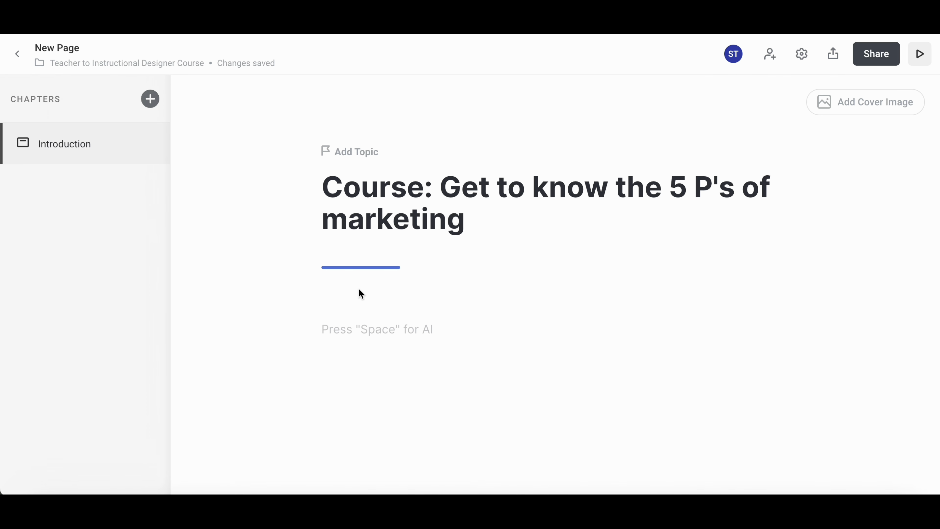
# Add the bold lines "Introduction" and "Course Outline" below the page title.
pyautogui.scroll(-1, 358, 290)
pyautogui.click(340, 295)
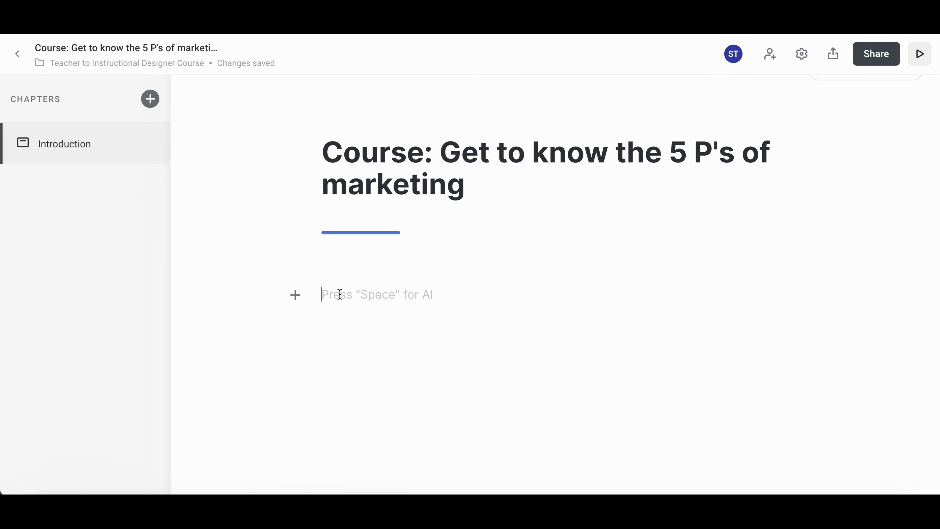
pyautogui.write('Introduction')
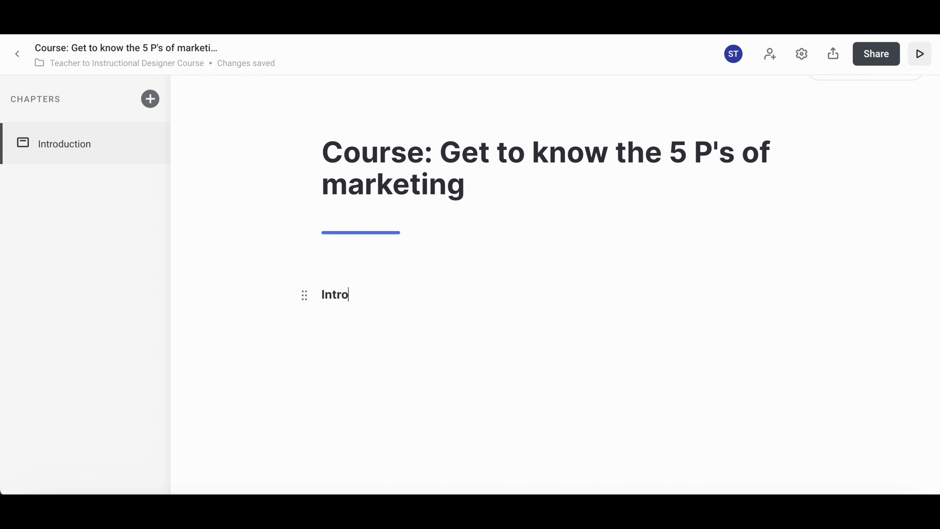
pyautogui.press('Return')
pyautogui.press('Return')
pyautogui.press('BackSpace')
pyautogui.write('Course Outl')
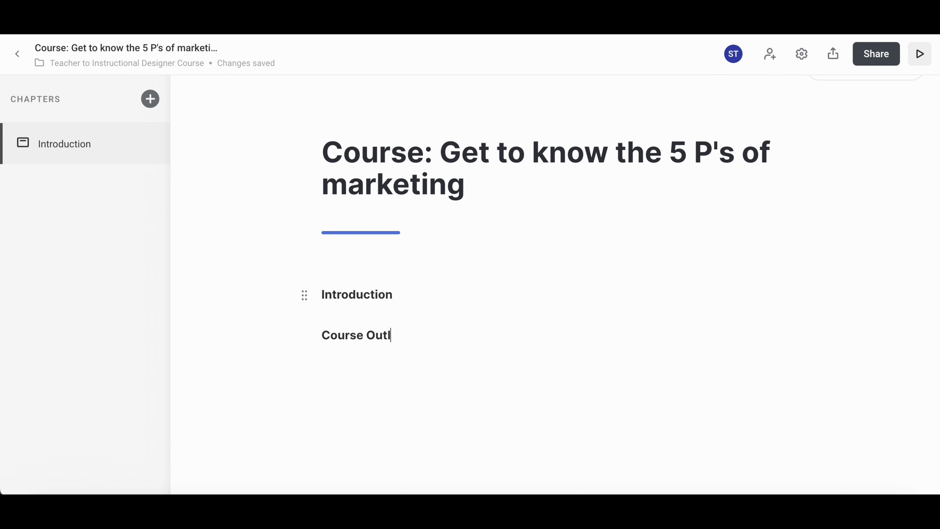
pyautogui.write('ine Time')
# Add the line "Time estimate: 1 hour" below Course Outline, with a bold label and the duration in regular weight.
pyautogui.press('BackSpace')
pyautogui.press('BackSpace')
pyautogui.hotkey('ctrl', 'b')
pyautogui.write('Tistimage')
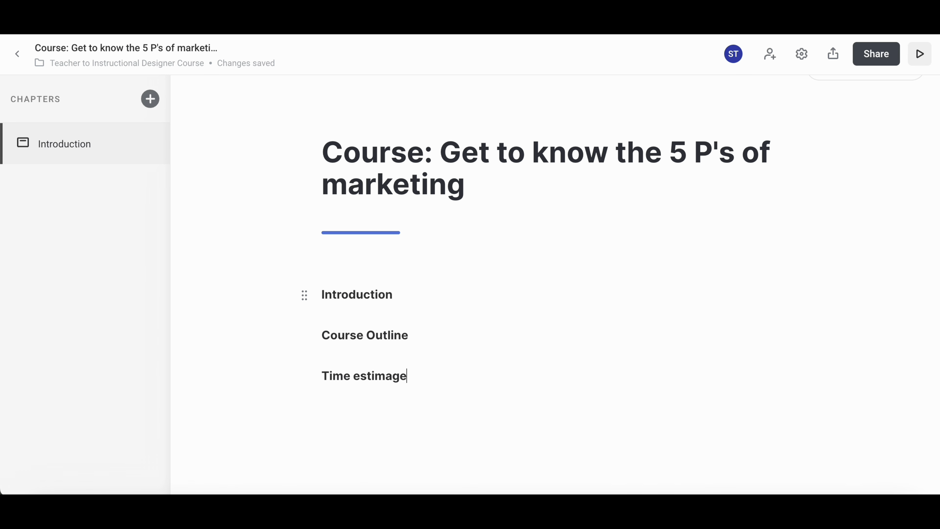
pyautogui.press('BackSpace')
pyautogui.press('BackSpace')
pyautogui.write('te: 1 hour')
pyautogui.hotkey('ctrl', 'shift', 'Left')
pyautogui.hotkey('ctrl', 'shift', 'Left')
pyautogui.hotkey('ctrl', 'b')
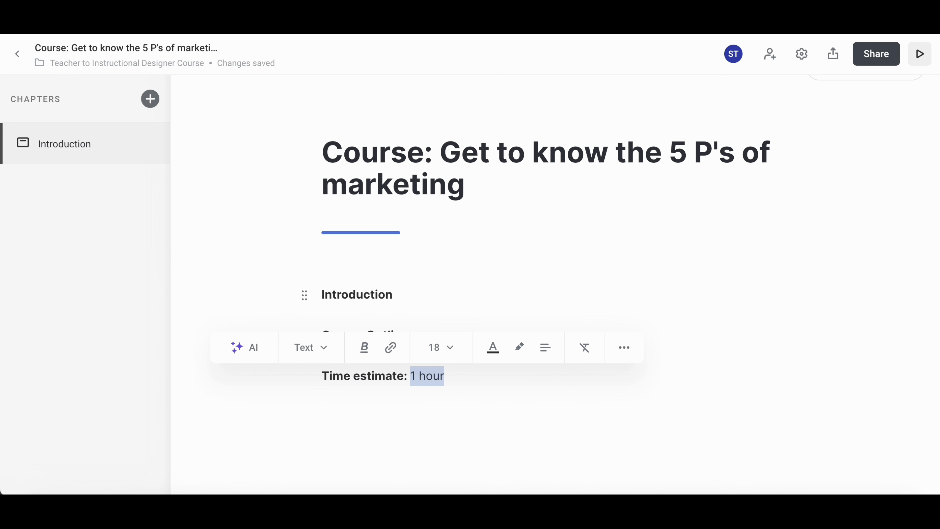
pyautogui.click(435, 301)
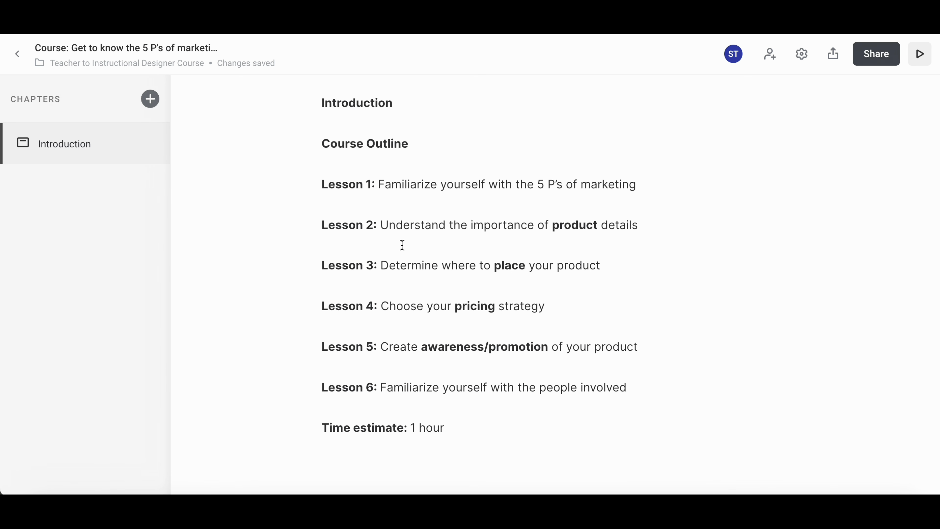
# Format the lines "Introduction" and "Course Outline" as bold Header 1 headings.
pyautogui.scroll(4, 401, 245)
pyautogui.moveTo(399, 243); pyautogui.dragTo(319, 244)
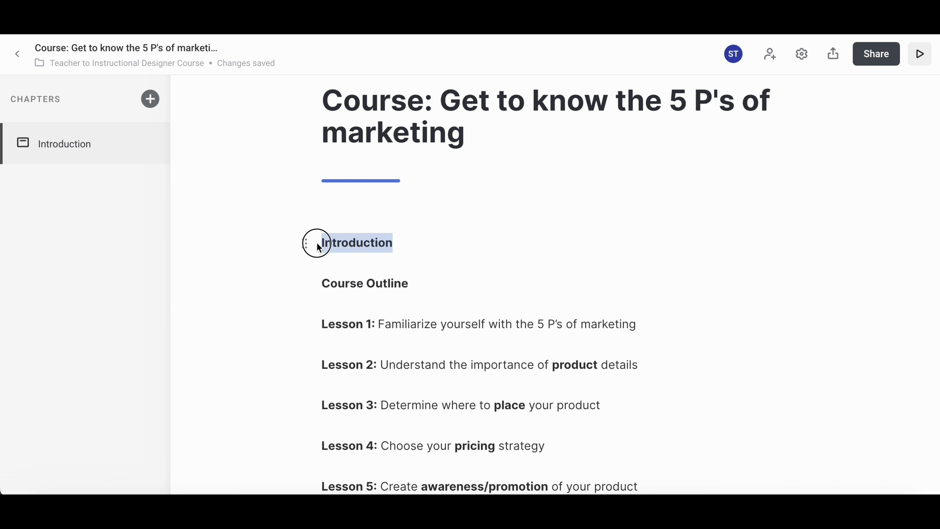
pyautogui.click(283, 215)
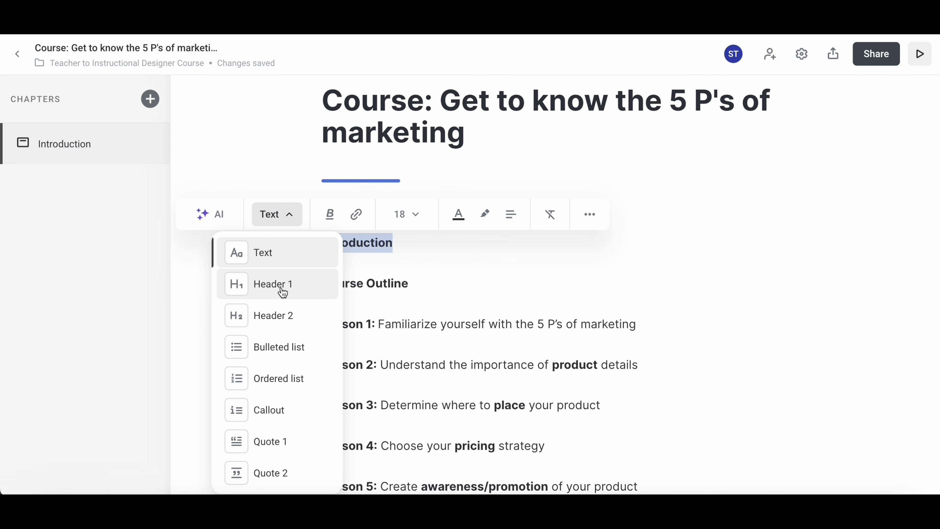
pyautogui.click(279, 288)
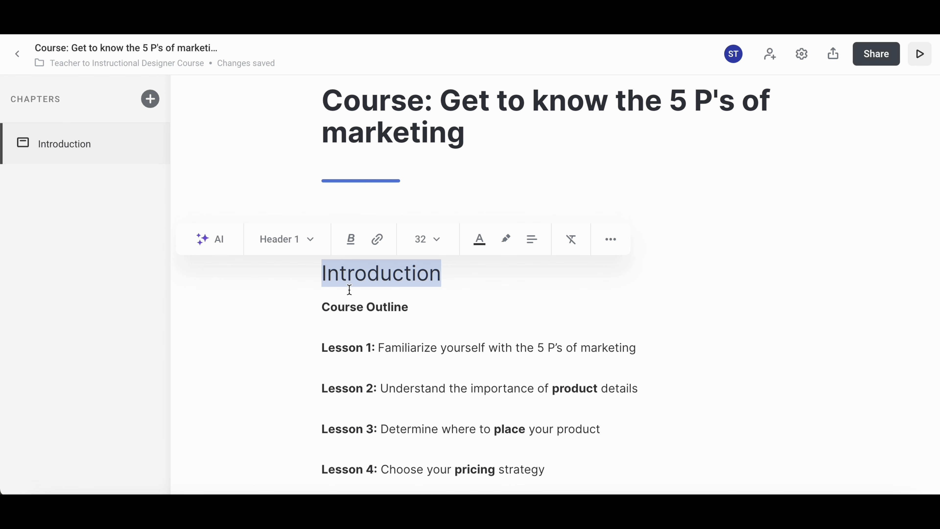
pyautogui.tripleClick(373, 306)
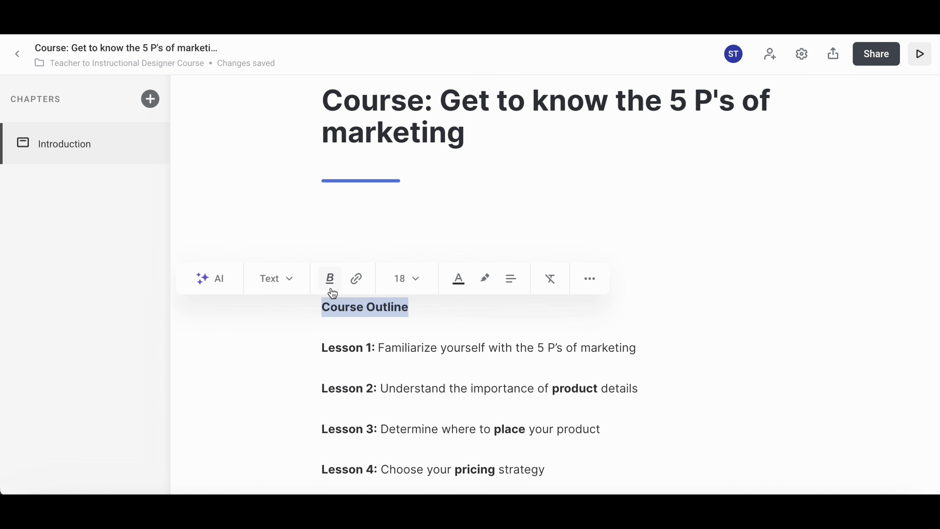
pyautogui.click(274, 278)
pyautogui.click(279, 95)
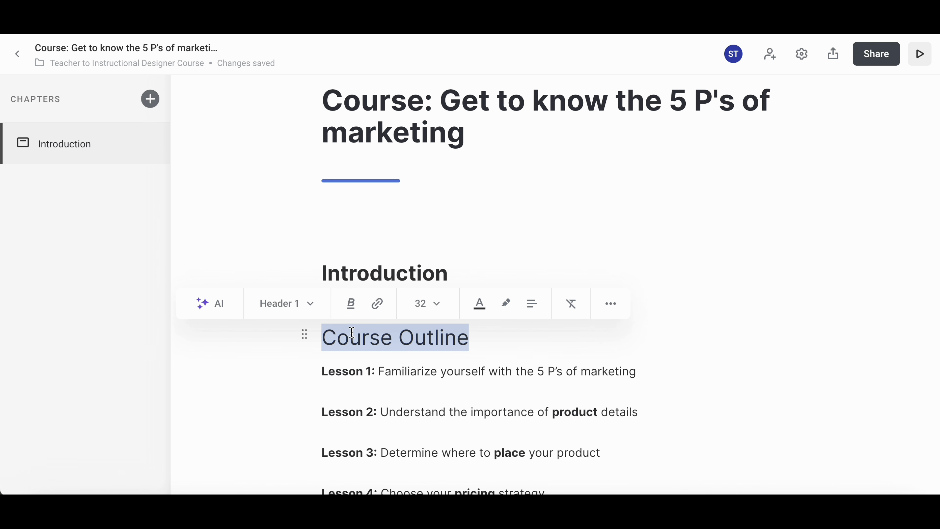
# Close up the spacing between the six lesson lines in the course outline.
pyautogui.scroll(-3, 378, 396)
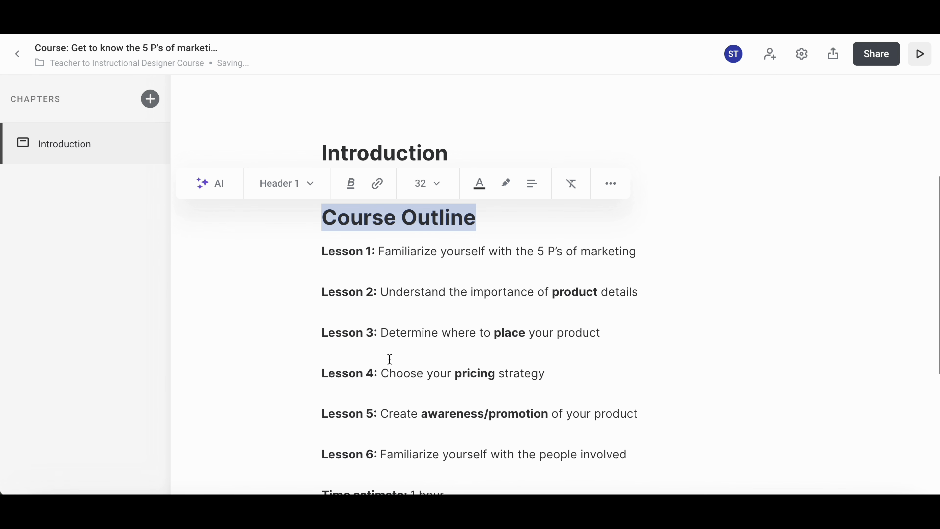
pyautogui.scroll(-6, 410, 302)
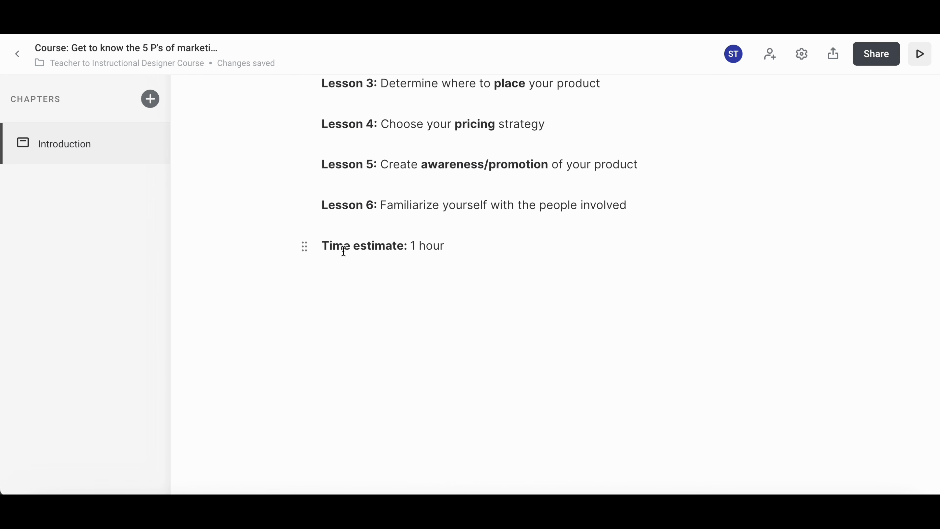
pyautogui.moveTo(324, 248); pyautogui.dragTo(345, 245)
pyautogui.scroll(2, 344, 246)
pyautogui.click(447, 353)
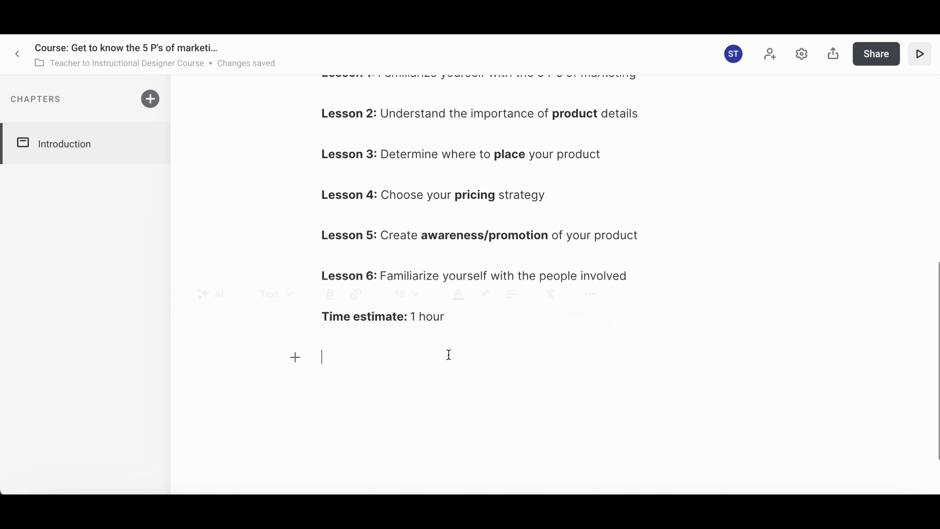
pyautogui.scroll(2, 449, 353)
pyautogui.scroll(1, 448, 355)
pyautogui.click(322, 231)
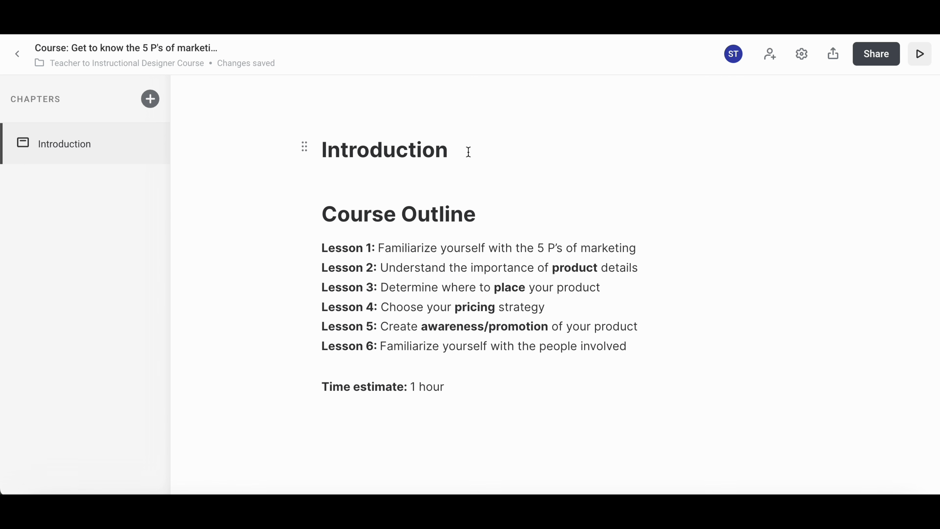
# Write a paragraph under Introduction on familiarizing yourself with the 5 P's (product, place, price, promotion, and people), with the course title in italics.
pyautogui.click(468, 151)
pyautogui.press('Return')
pyautogui.write('In this cour')
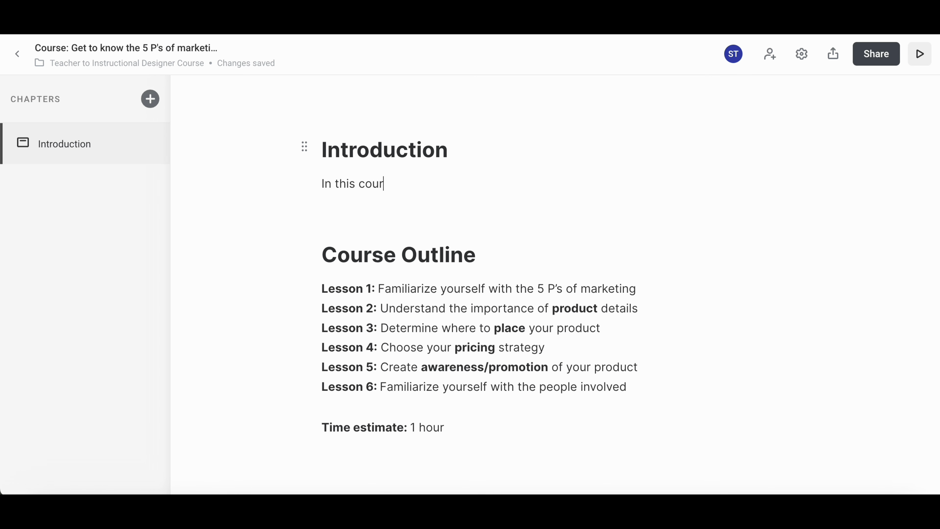
pyautogui.write("se Get to know the 5 P's of marketing, you will famil")
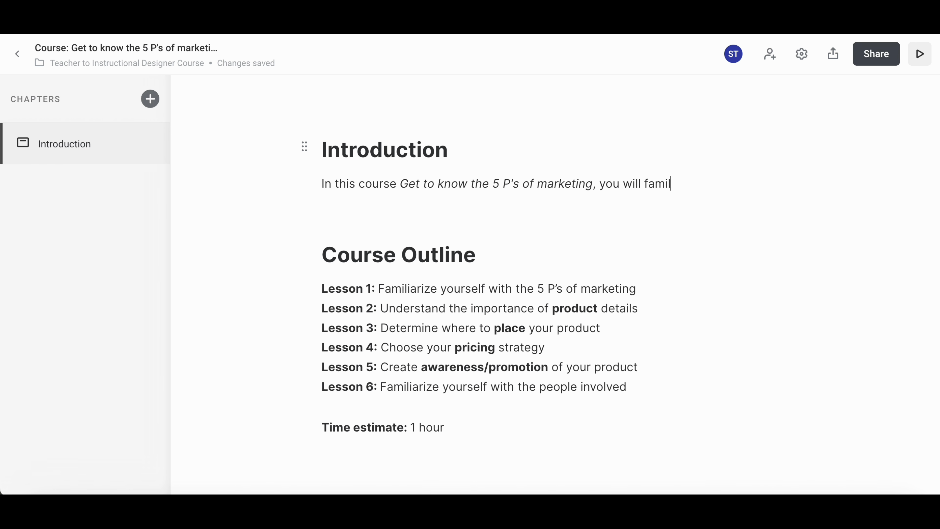
pyautogui.write("iarize yourself with the 5 P's")
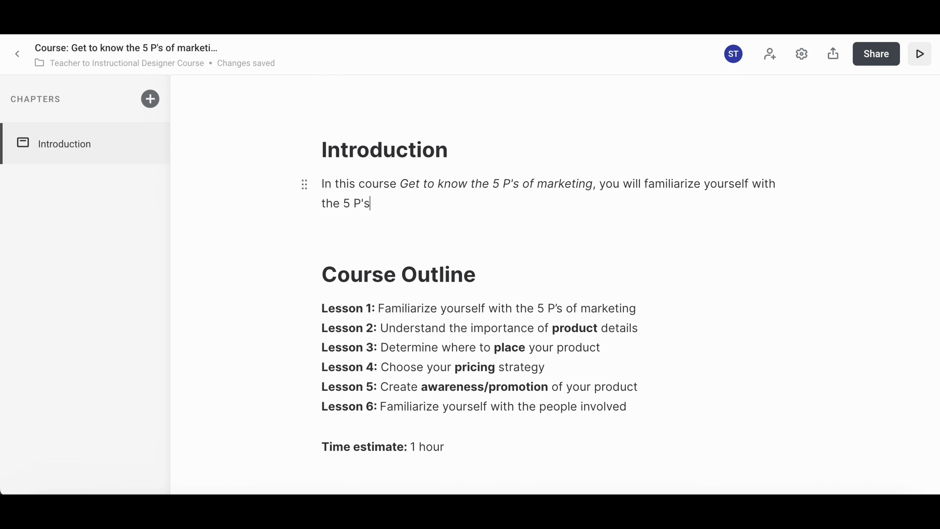
pyautogui.write(' of marketing - prpo')
pyautogui.press('BackSpace')
pyautogui.press('BackSpace')
pyautogui.write('oduct, place, price, promotion, and people.')
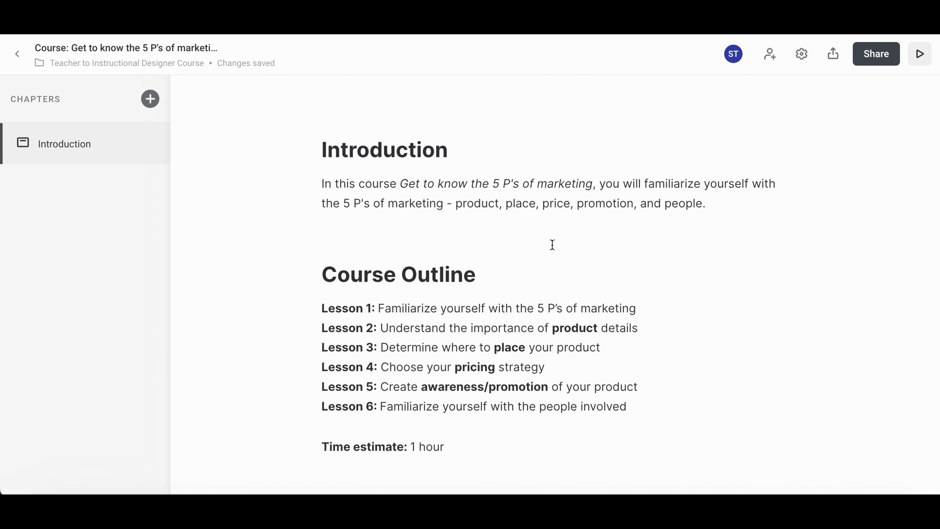
pyautogui.scroll(-1, 550, 245)
pyautogui.scroll(3, 405, 237)
pyautogui.scroll(-2, 355, 345)
pyautogui.scroll(1, 530, 316)
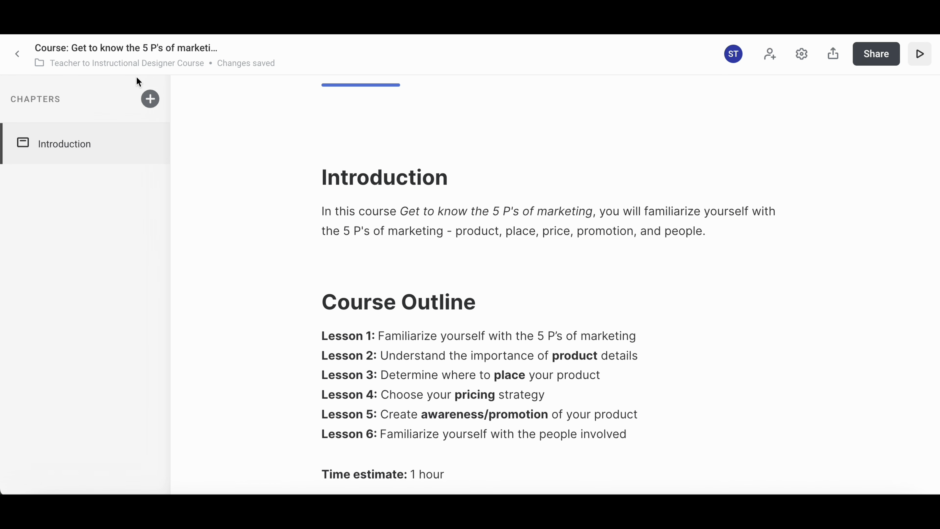
# Add a new chapter titled "Lesson 1: Familiarize yourself with the 5 P's of marketing".
pyautogui.click(150, 99)
pyautogui.write('L')
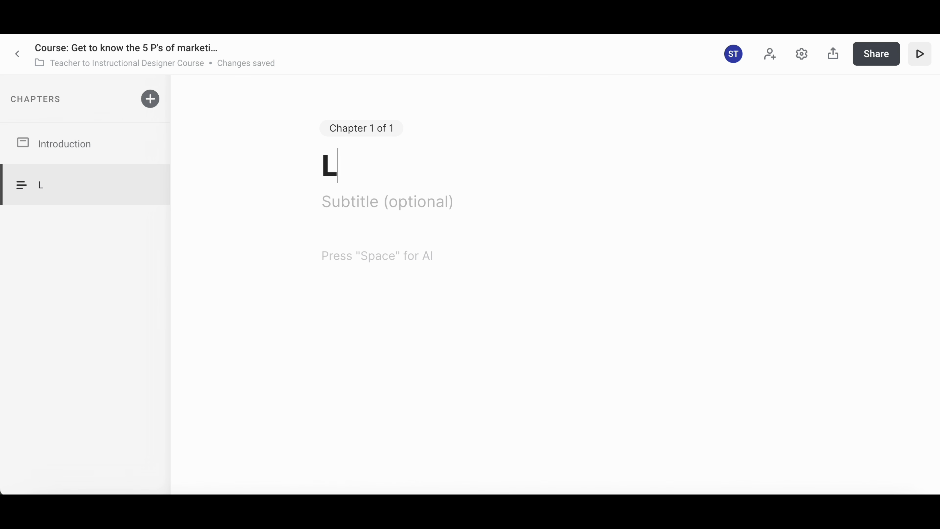
pyautogui.write('esson 1: Familiarinze')
pyautogui.press('BackSpace')
pyautogui.press('BackSpace')
pyautogui.press('BackSpace')
pyautogui.press('BackSpace')
pyautogui.write('ze yourself with the ')
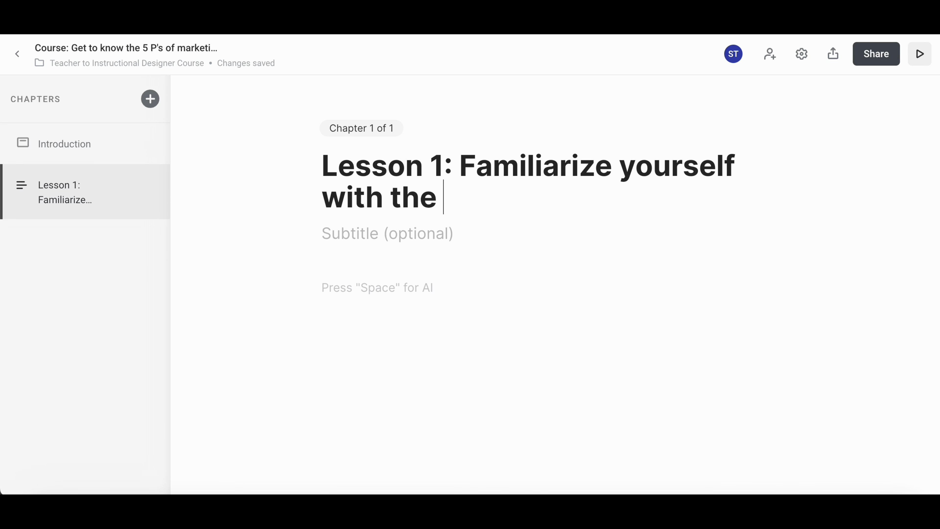
pyautogui.write("5 P's of marketing")
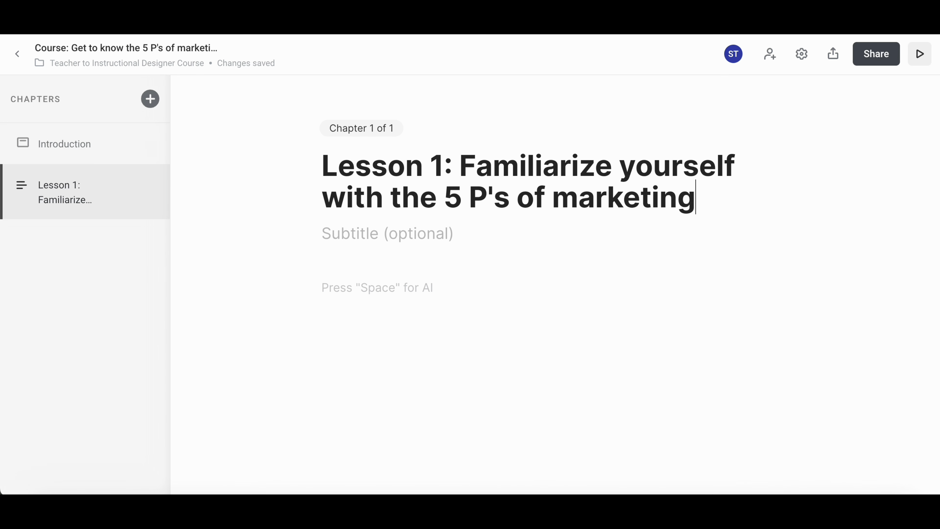
# Add bold "Introduction" and below it "If you are new to marketing, and more specifically, marketing strategy, there are 5 key aspects that you should focus on:".
pyautogui.click(346, 267)
pyautogui.write('Introductio')
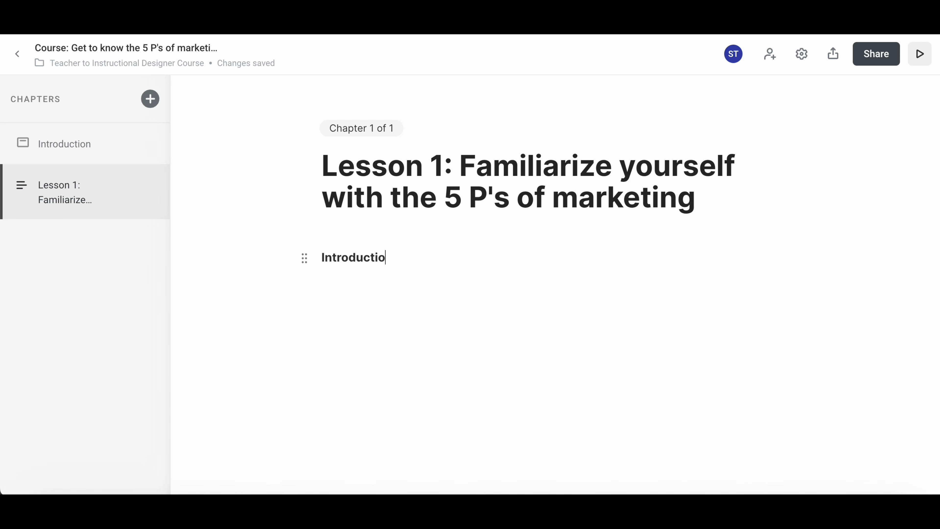
pyautogui.write('If you are new to marketing, and more specific')
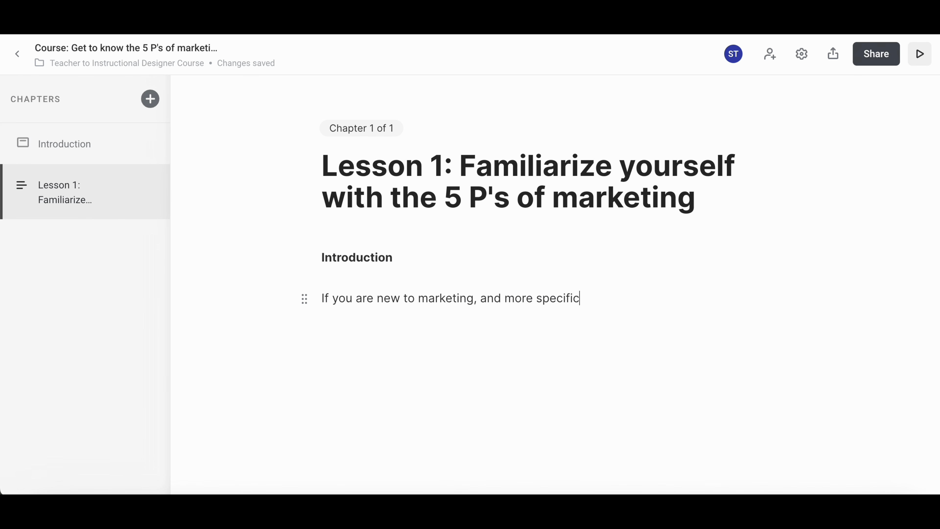
pyautogui.write('ategy, there are 5 key aspects that you should focus on:')
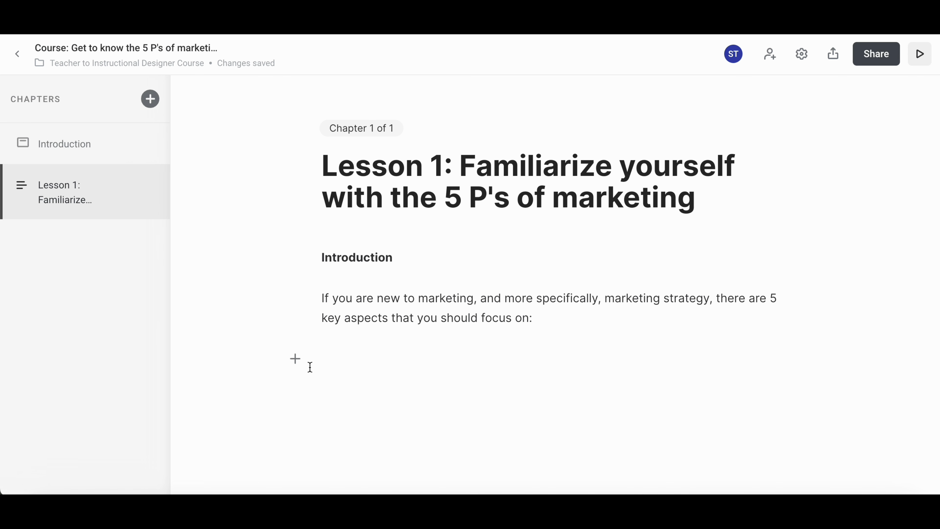
# Insert a bulleted list below the lesson's introduction with the items Product, Price, Promotion, Place and People.
pyautogui.click(295, 359)
pyautogui.click(366, 220)
pyautogui.write('Product')
pyautogui.press('Return')
pyautogui.write('Pro')
pyautogui.press('BackSpace')
pyautogui.write('i')
pyautogui.write('romotion')
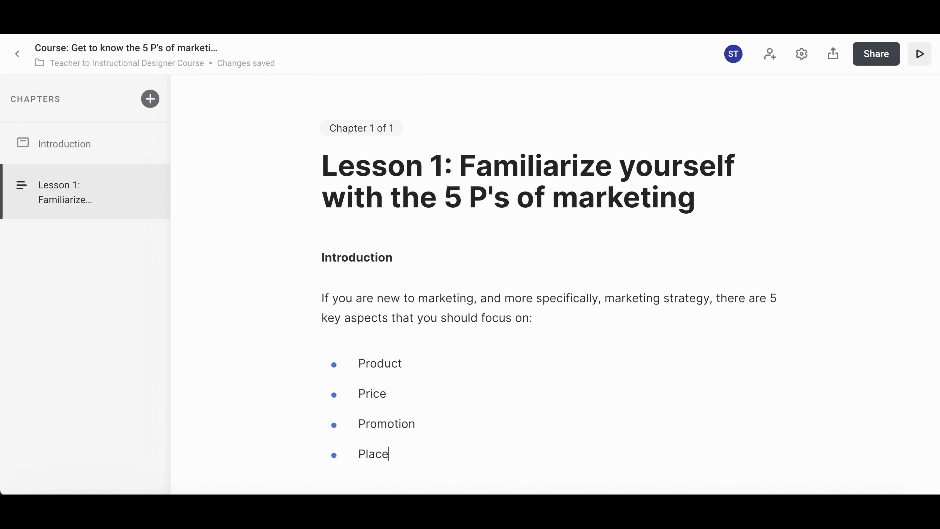
pyautogui.scroll(-3, 468, 224)
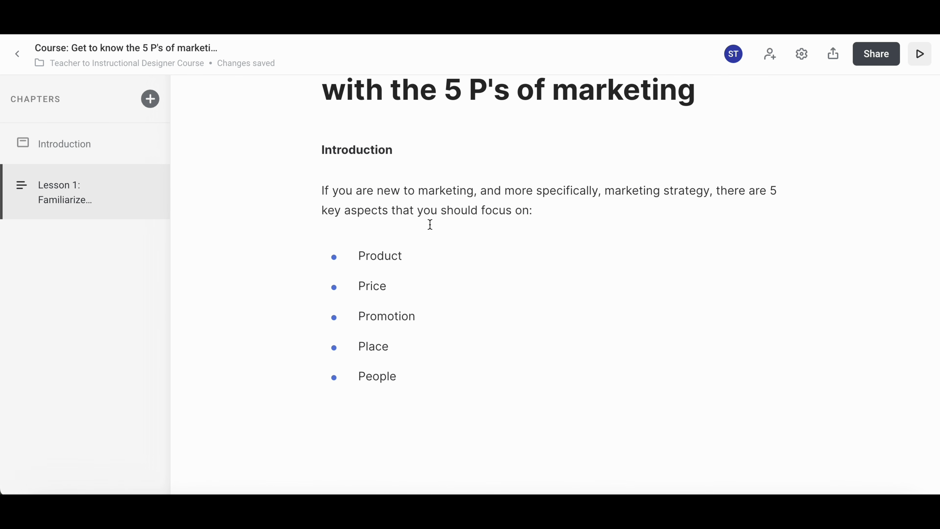
# Add a colon and a definition to each bullet, defining People as "The people involved in the creation, selling, and promotion of your product".
pyautogui.scroll(-2, 430, 225)
pyautogui.click(416, 182)
pyautogui.write(':')
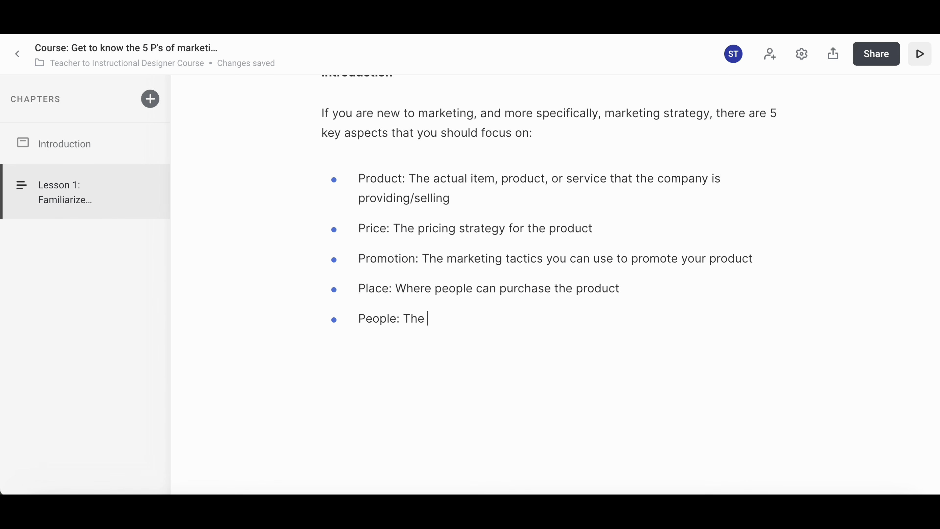
pyautogui.write('people involved in the creation, selling, and promotion of your product')
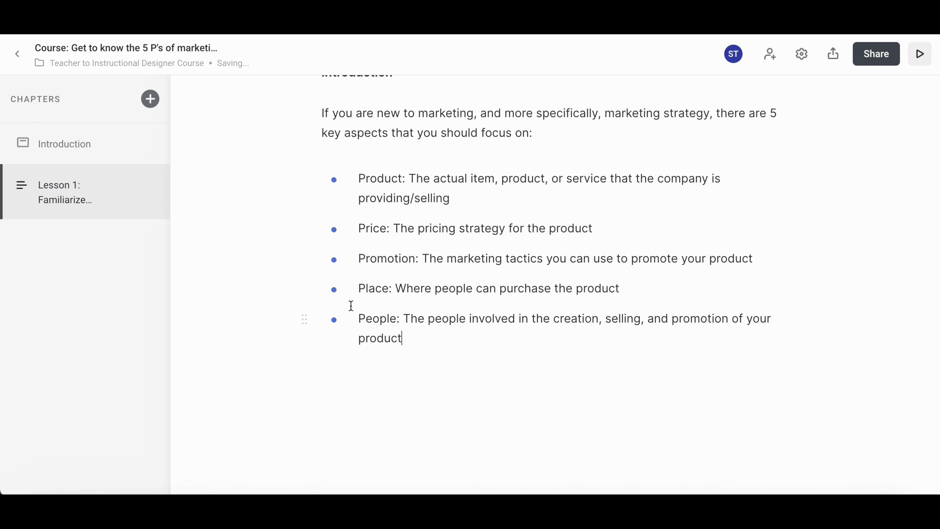
# Bold the labels Product, Price, Promotion, Place and People at the start of the five bullets.
pyautogui.scroll(2, 351, 304)
pyautogui.moveTo(407, 253); pyautogui.dragTo(351, 252)
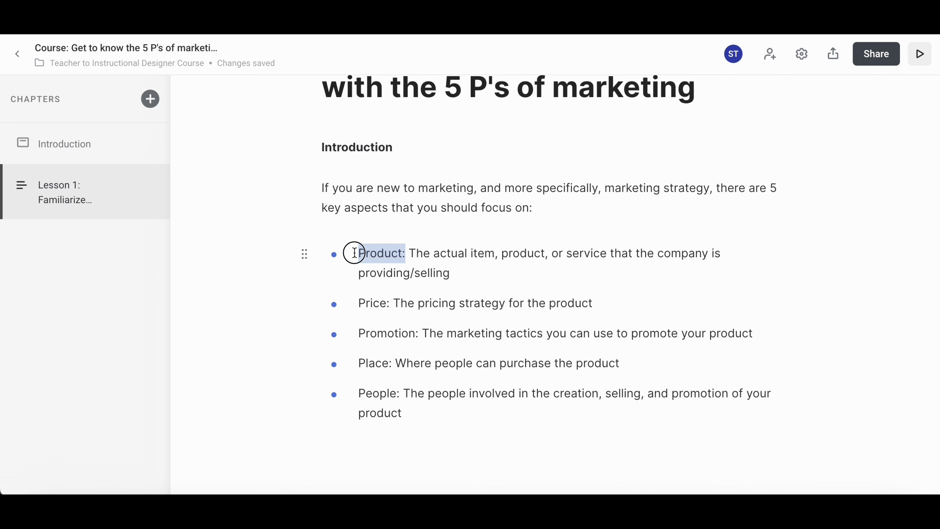
pyautogui.hotkey('ctrl', 'b')
pyautogui.click(393, 306)
pyautogui.moveTo(393, 306); pyautogui.dragTo(358, 304)
pyautogui.hotkey('ctrl', 'b')
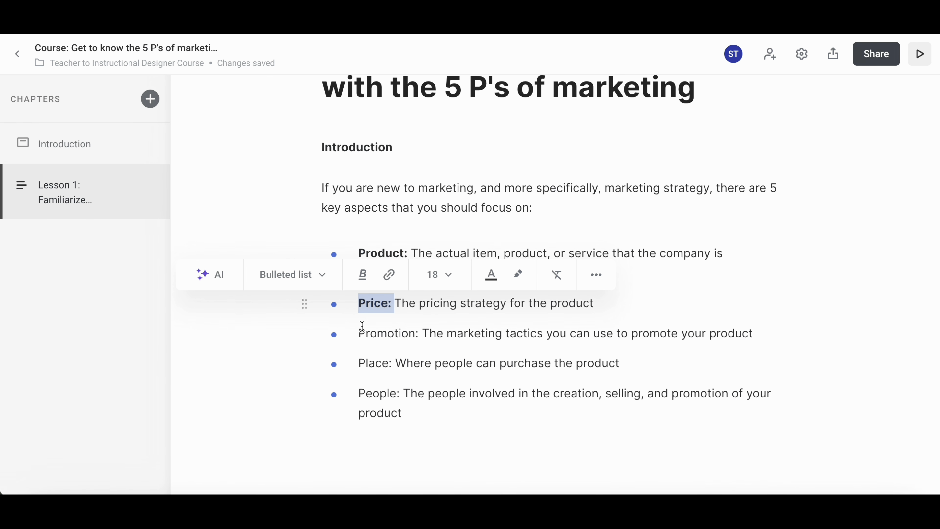
pyautogui.moveTo(422, 340); pyautogui.dragTo(345, 338)
pyautogui.hotkey('ctrl', 'b')
pyautogui.moveTo(396, 365); pyautogui.dragTo(361, 367)
pyautogui.click(393, 368)
pyautogui.hotkey('ctrl', 'b')
pyautogui.moveTo(400, 395); pyautogui.dragTo(359, 395)
pyautogui.hotkey('ctrl', 'b')
pyautogui.click(428, 435)
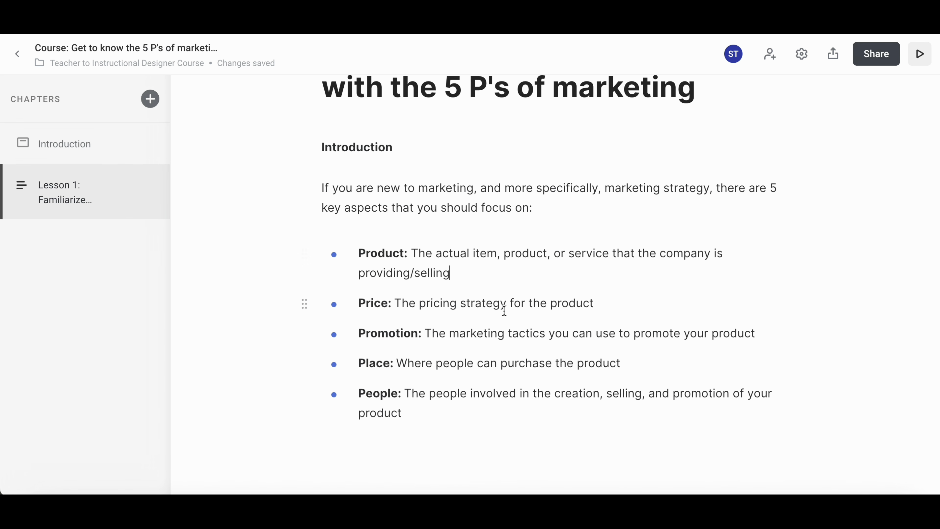
# Add the placeholder line "//insert text" below the lesson's bulleted list.
pyautogui.scroll(2, 486, 420)
pyautogui.scroll(-3, 485, 418)
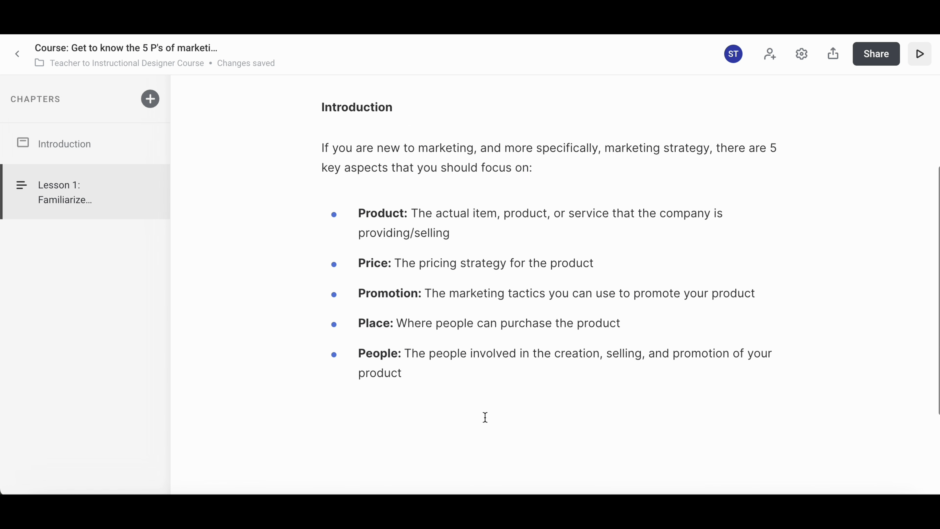
pyautogui.scroll(-2, 485, 418)
pyautogui.click(296, 355)
pyautogui.click(347, 125)
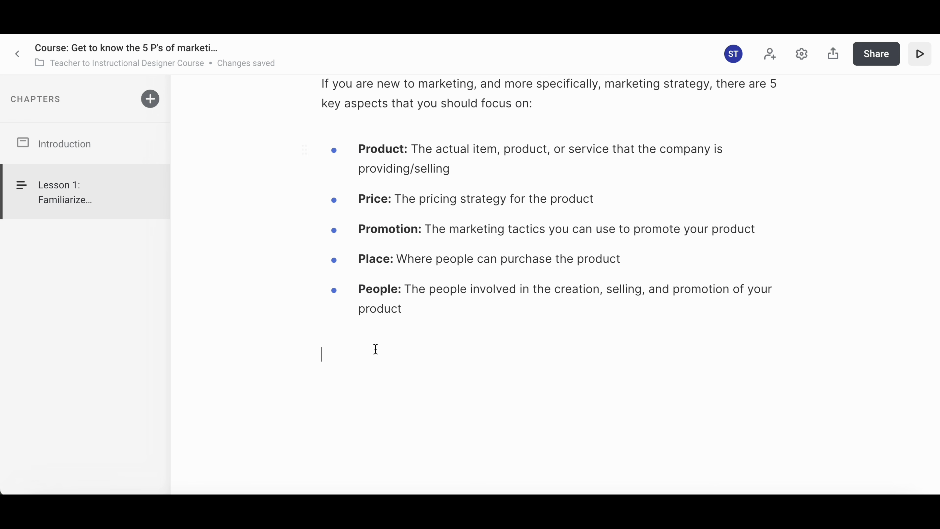
pyautogui.write('//insert text')
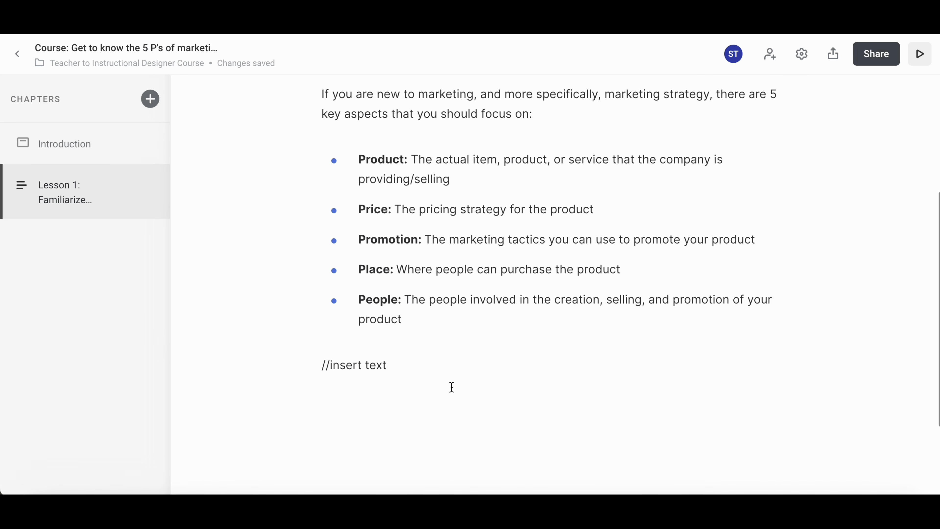
# Insert a flashcards block below the "//insert text" line.
pyautogui.scroll(-1, 407, 389)
pyautogui.rightClick(291, 344)
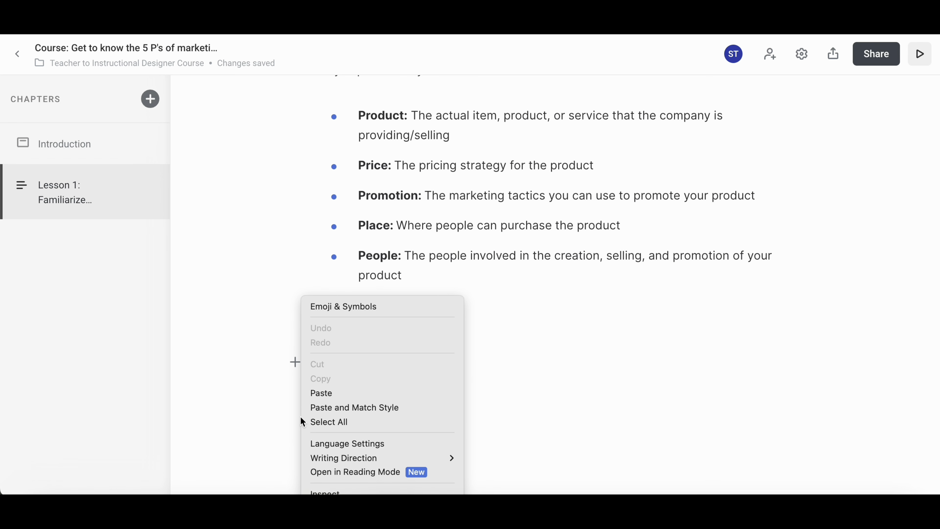
pyautogui.click(272, 371)
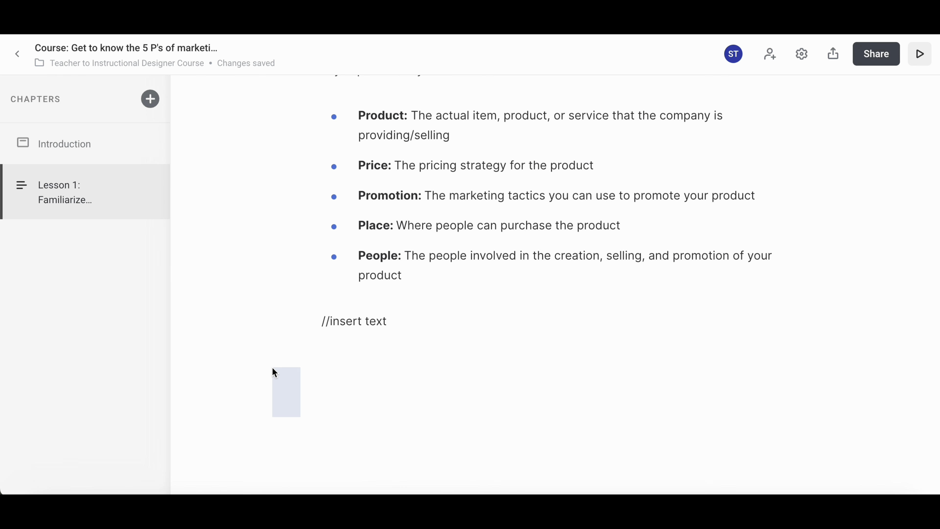
pyautogui.click(333, 362)
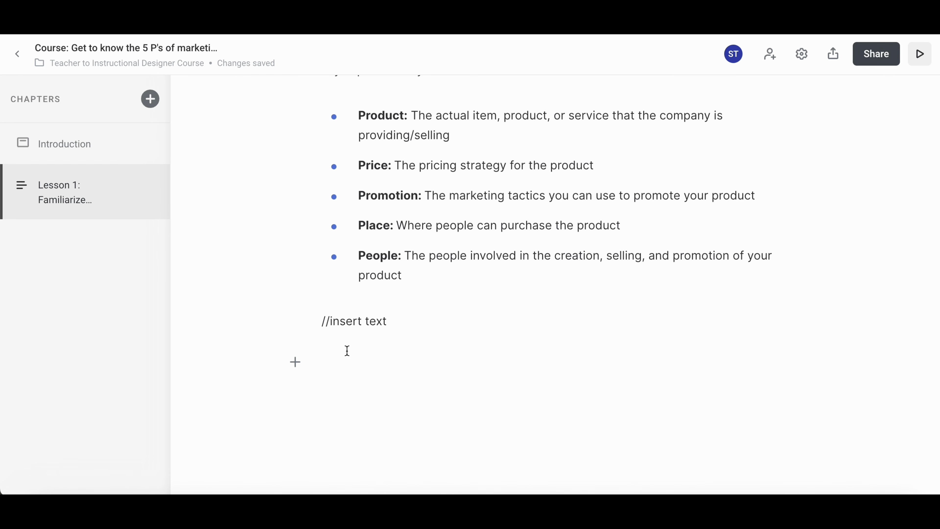
pyautogui.click(295, 362)
pyautogui.scroll(-4, 367, 296)
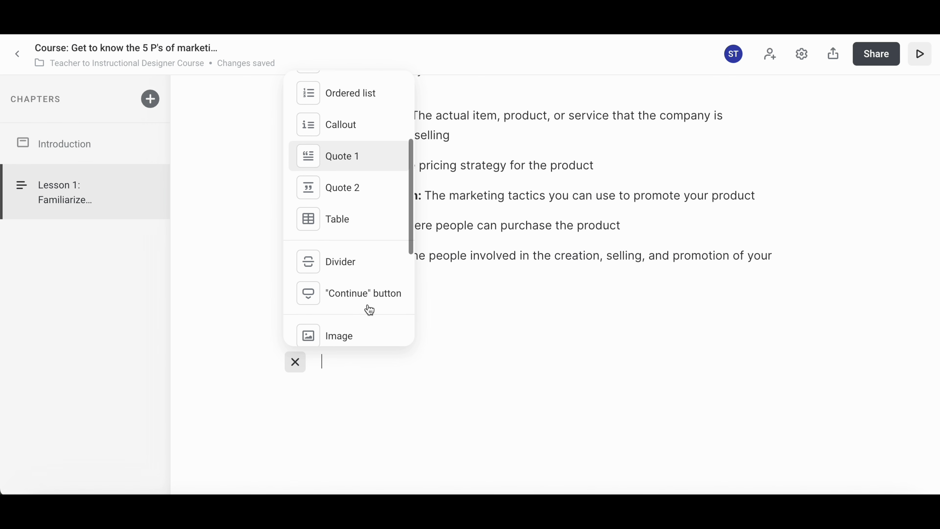
pyautogui.scroll(-4, 369, 309)
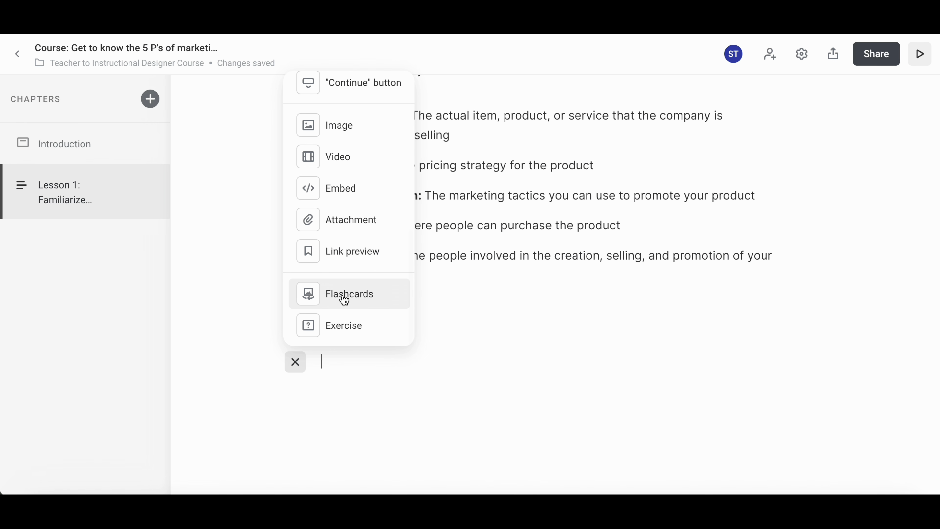
pyautogui.click(344, 300)
pyautogui.scroll(-5, 377, 315)
pyautogui.scroll(2, 378, 315)
pyautogui.scroll(3, 378, 315)
pyautogui.scroll(-4, 378, 315)
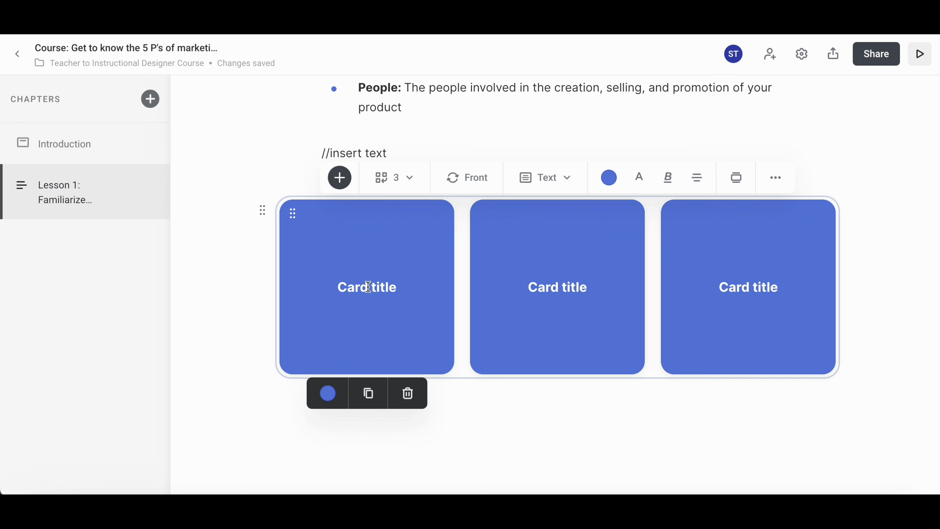
pyautogui.scroll(1, 367, 287)
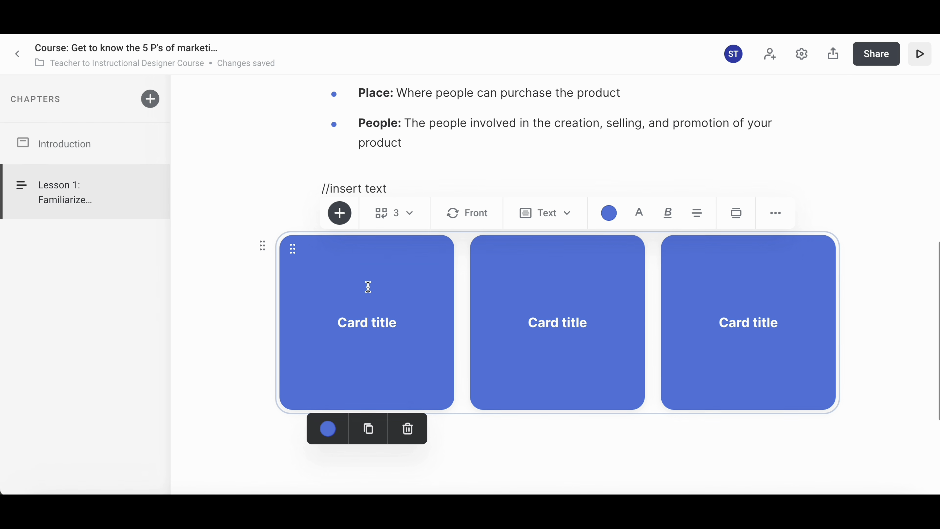
# Title the fronts of the three flashcards Product, Place and Price.
pyautogui.tripleClick(364, 328)
pyautogui.write('Product')
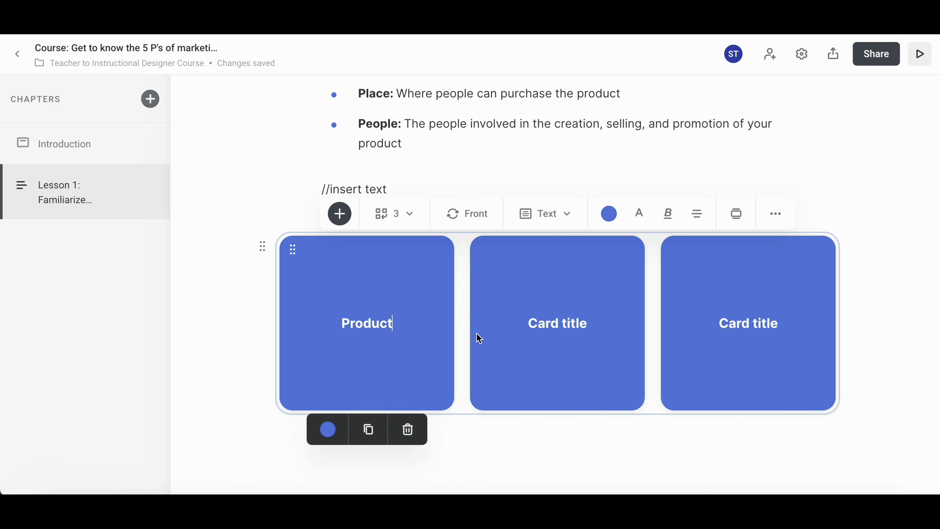
pyautogui.click(557, 322)
pyautogui.tripleClick(557, 322)
pyautogui.write('Place')
pyautogui.tripleClick(776, 333)
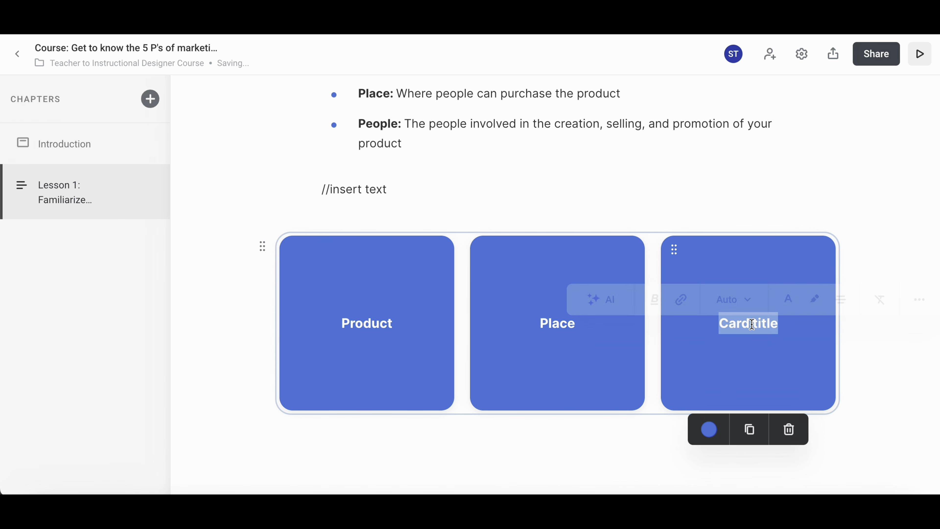
pyautogui.write('Pro')
pyautogui.press('BackSpace')
pyautogui.write('ice')
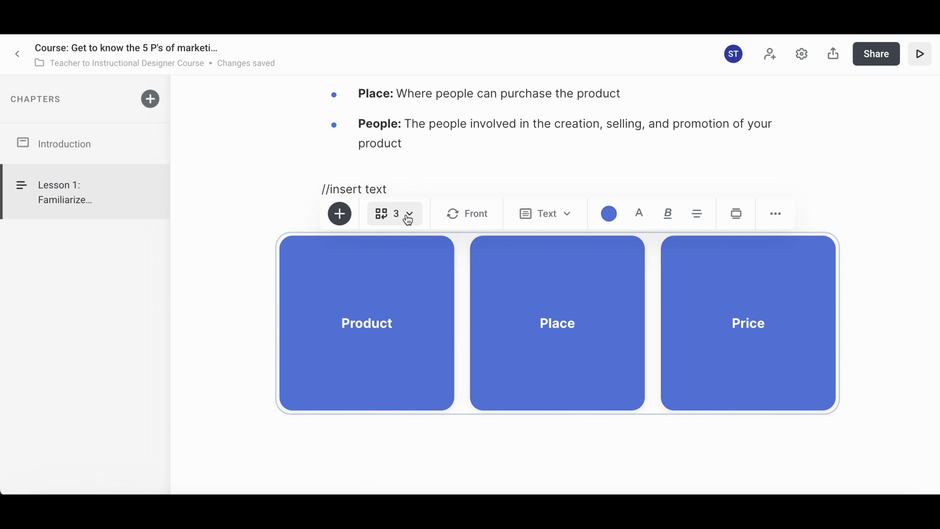
# Set the fill colour of all flashcard fronts to purple.
pyautogui.click(407, 215)
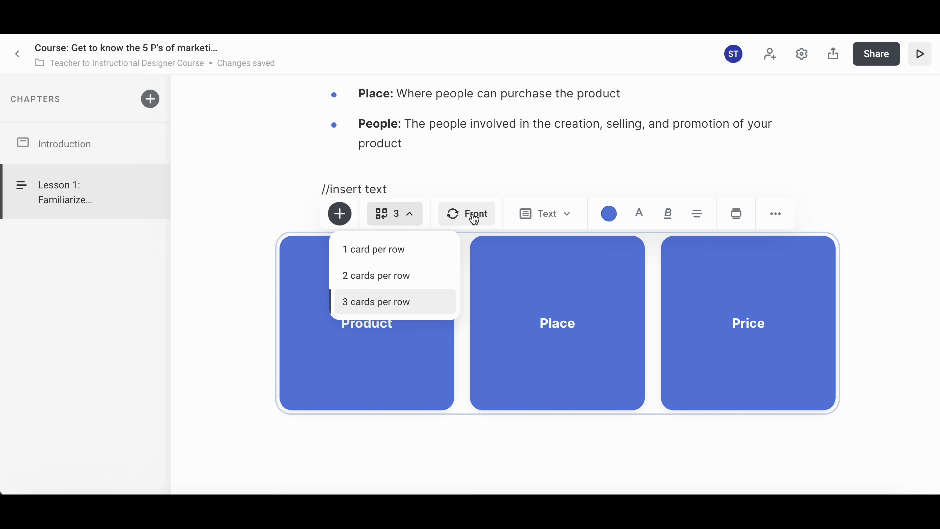
pyautogui.click(529, 222)
pyautogui.click(529, 221)
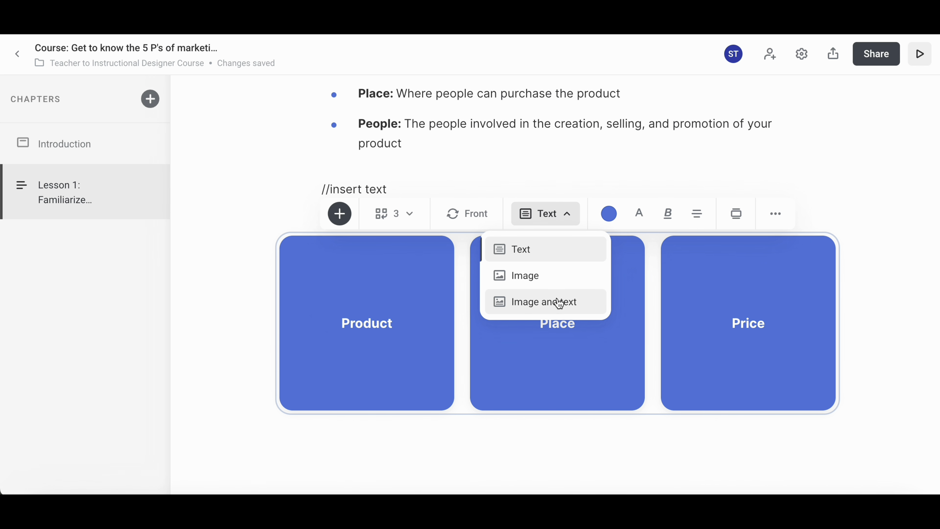
pyautogui.click(621, 212)
pyautogui.click(621, 213)
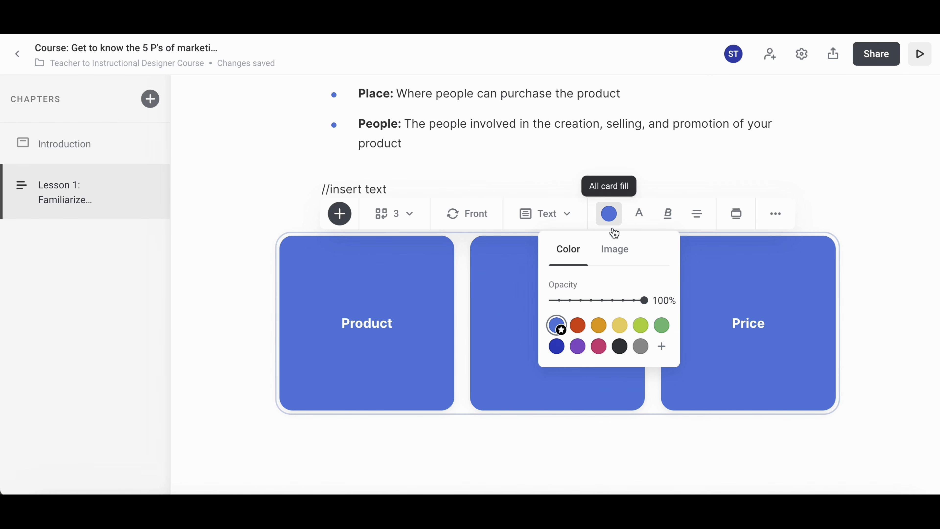
pyautogui.click(577, 347)
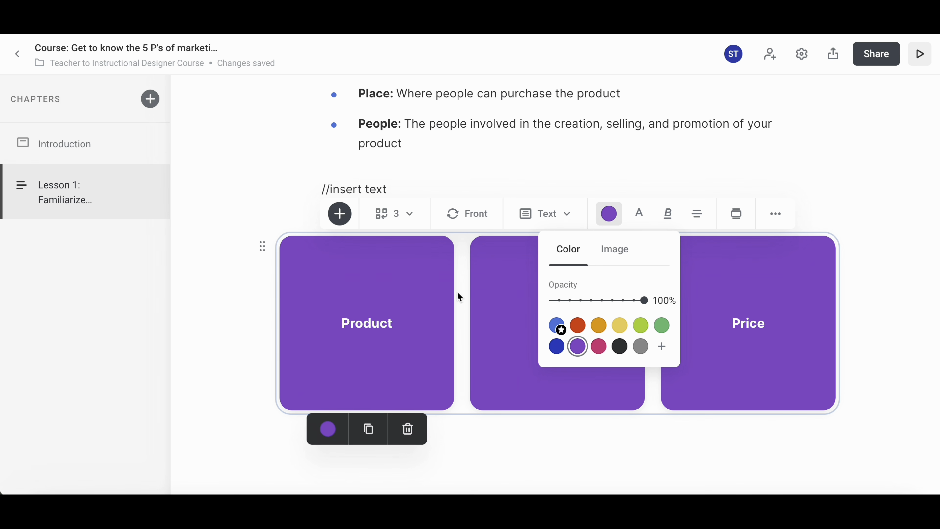
# Fill the backs of the Product, Place and Price flashcards with their matching definitions from the bulleted list.
pyautogui.click(453, 215)
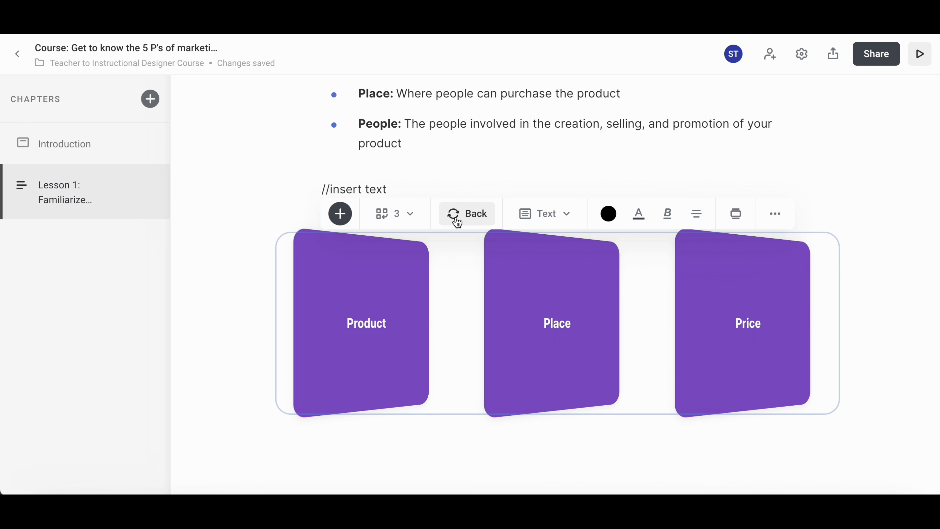
pyautogui.click(466, 213)
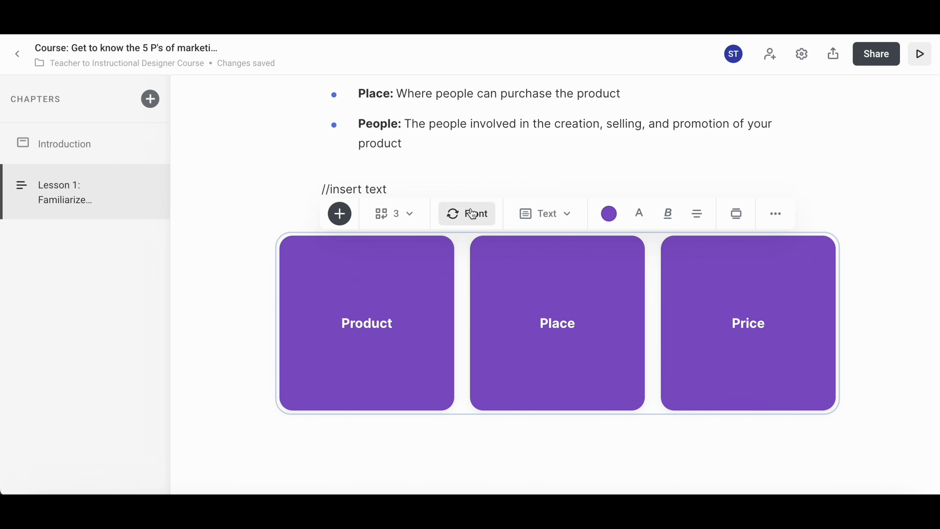
pyautogui.click(468, 213)
pyautogui.doubleClick(344, 324)
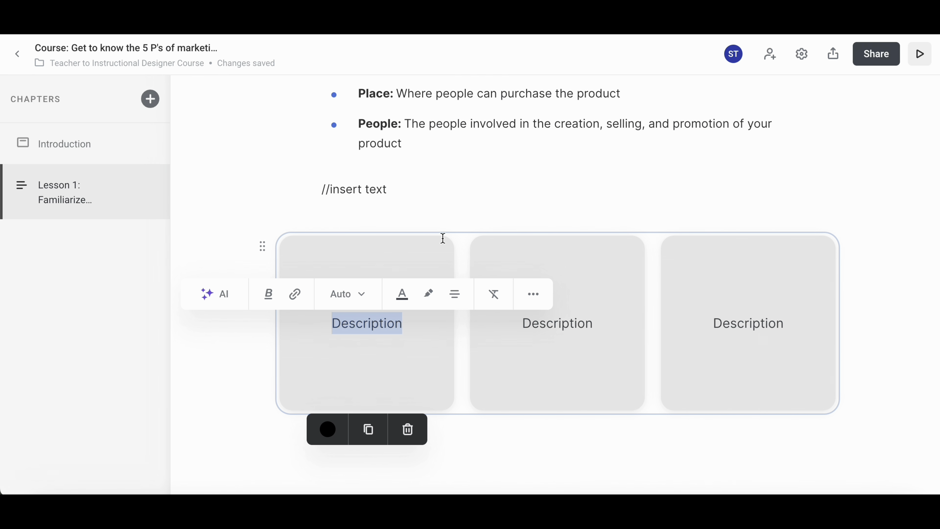
pyautogui.scroll(3, 523, 168)
pyautogui.moveTo(450, 126); pyautogui.dragTo(415, 107)
pyautogui.click(367, 445)
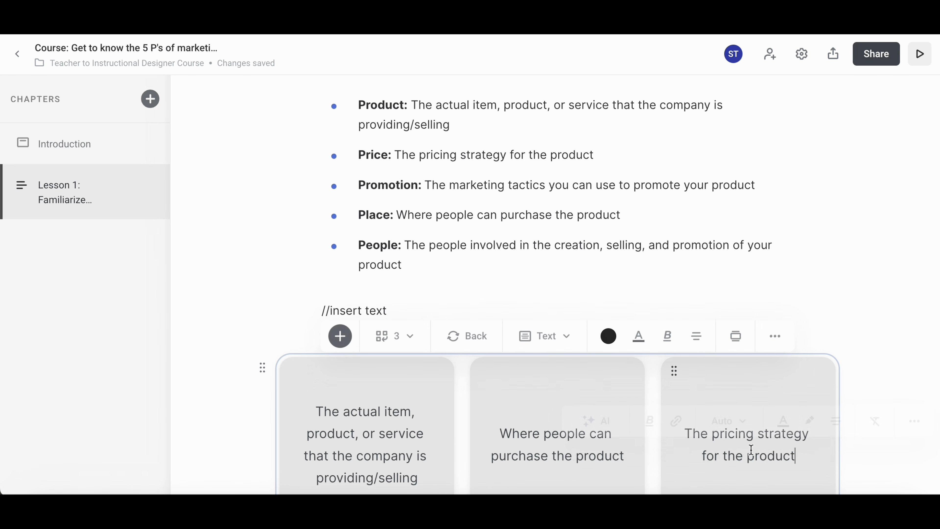
pyautogui.click(884, 310)
pyautogui.scroll(-5, 884, 308)
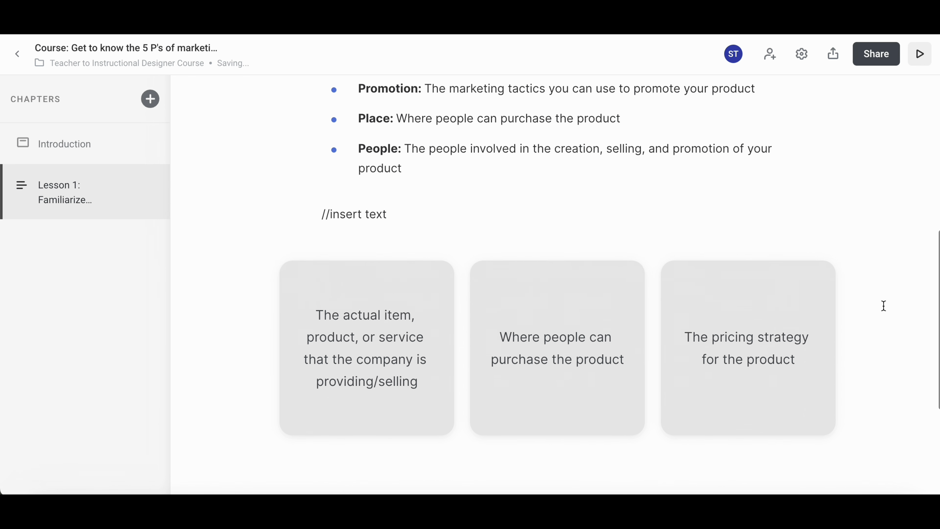
# Turn the flashcards back to their front side and look over the lesson content.
pyautogui.scroll(5, 884, 306)
pyautogui.scroll(-5, 884, 306)
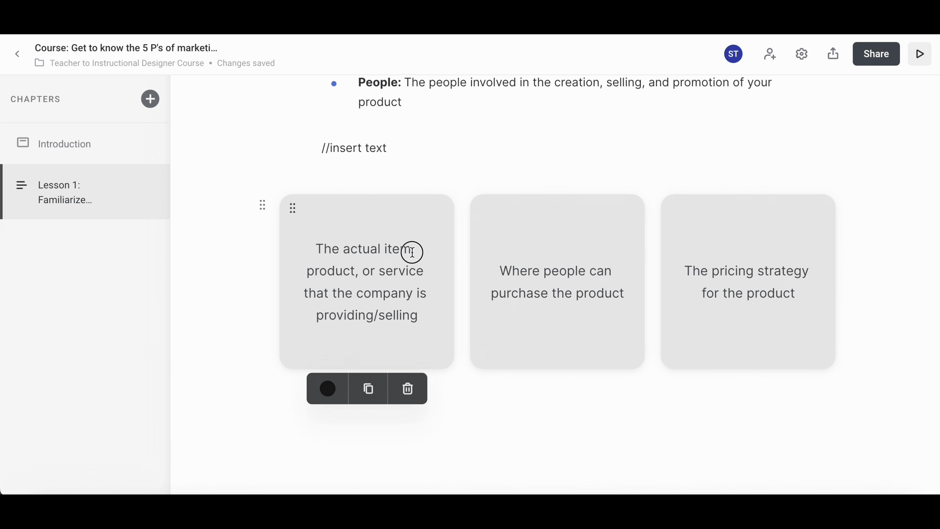
pyautogui.click(409, 240)
pyautogui.click(454, 172)
pyautogui.scroll(14, 419, 327)
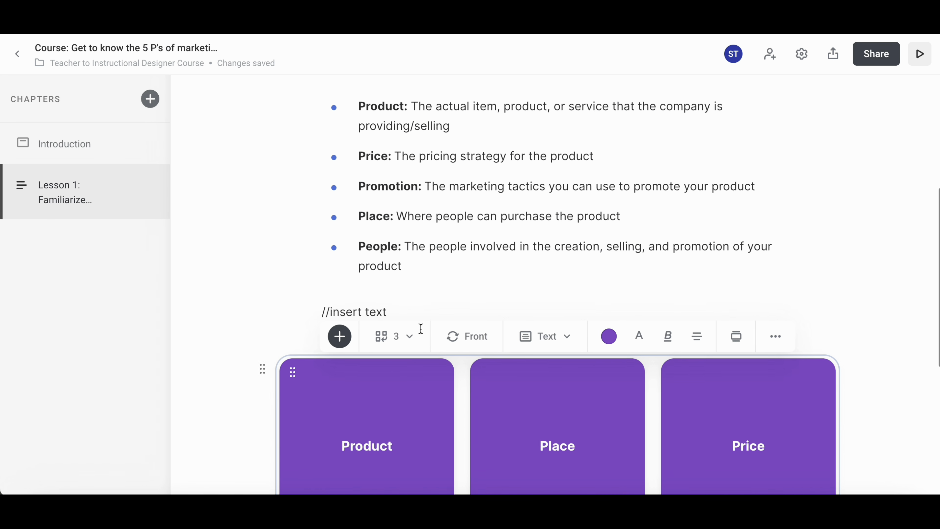
pyautogui.scroll(-6, 420, 326)
pyautogui.scroll(-1, 420, 329)
pyautogui.scroll(1, 421, 328)
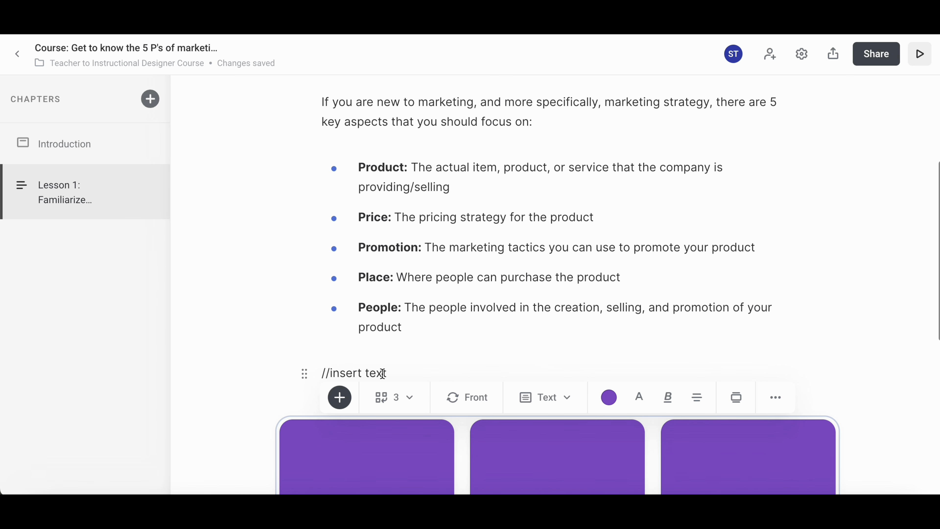
# Preview the course, review the Introduction chapter with its course outline, and continue to Lesson 1.
pyautogui.click(921, 55)
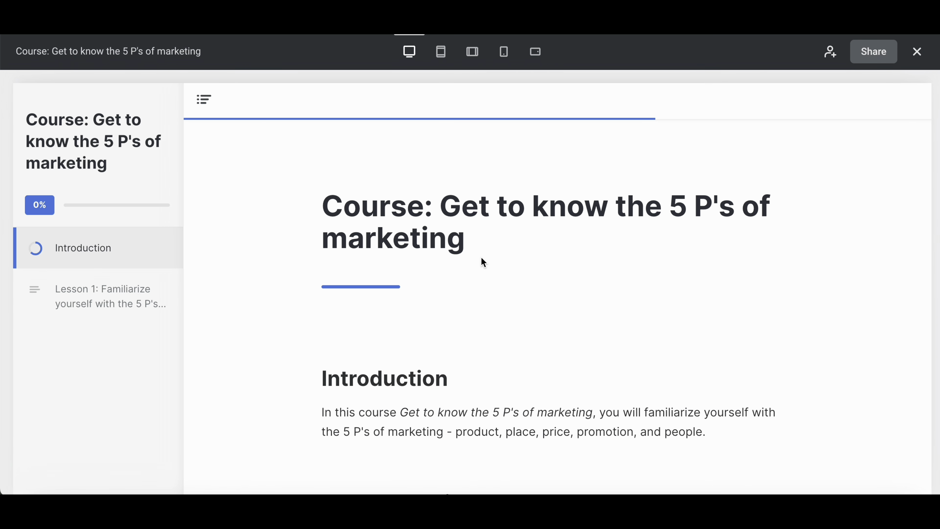
pyautogui.scroll(-2, 481, 258)
pyautogui.scroll(-6, 481, 257)
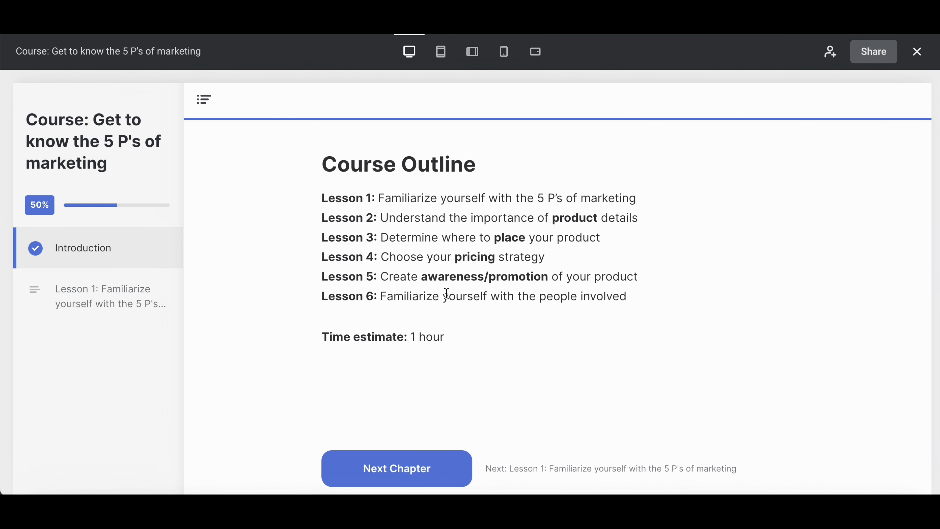
pyautogui.scroll(-2, 446, 294)
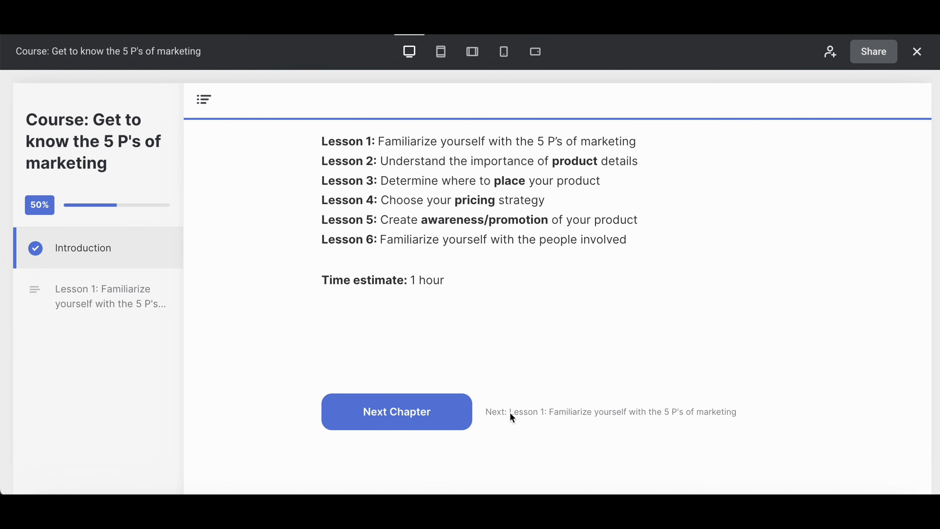
pyautogui.click(407, 414)
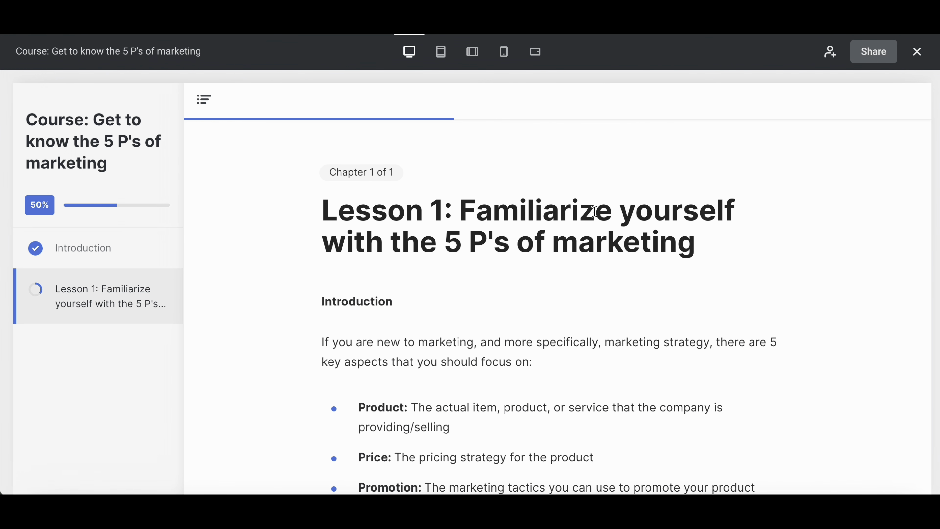
# Review the Lesson 1 content in the preview and flip the Product flashcard to its definition.
pyautogui.scroll(-3, 465, 260)
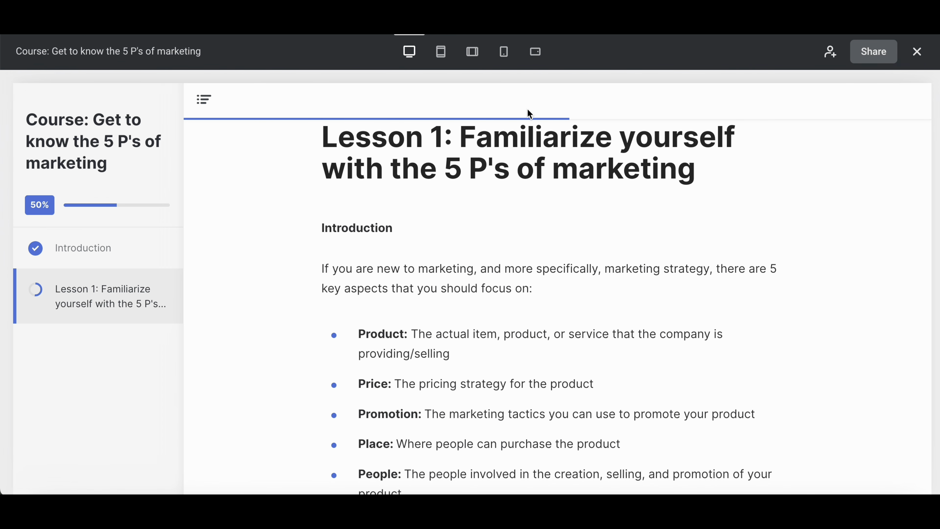
pyautogui.scroll(3, 356, 171)
pyautogui.scroll(-3, 354, 276)
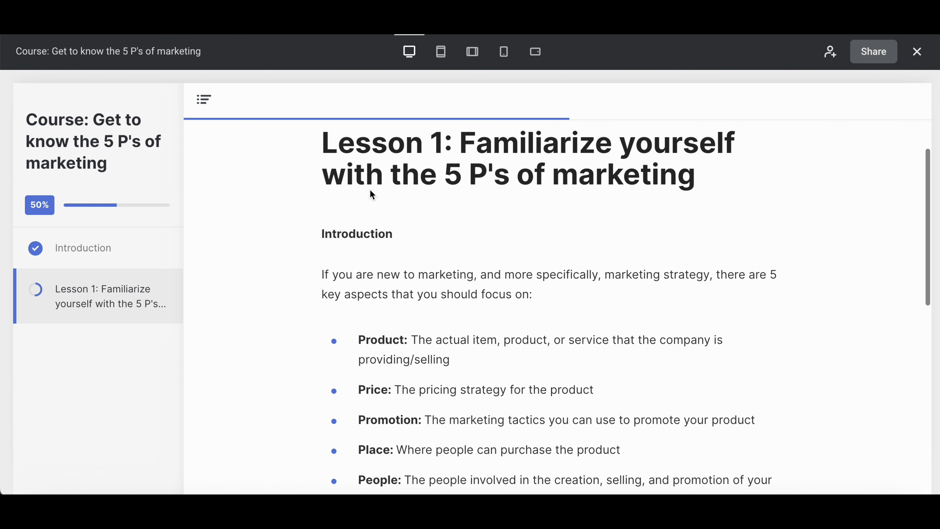
pyautogui.scroll(-5, 354, 274)
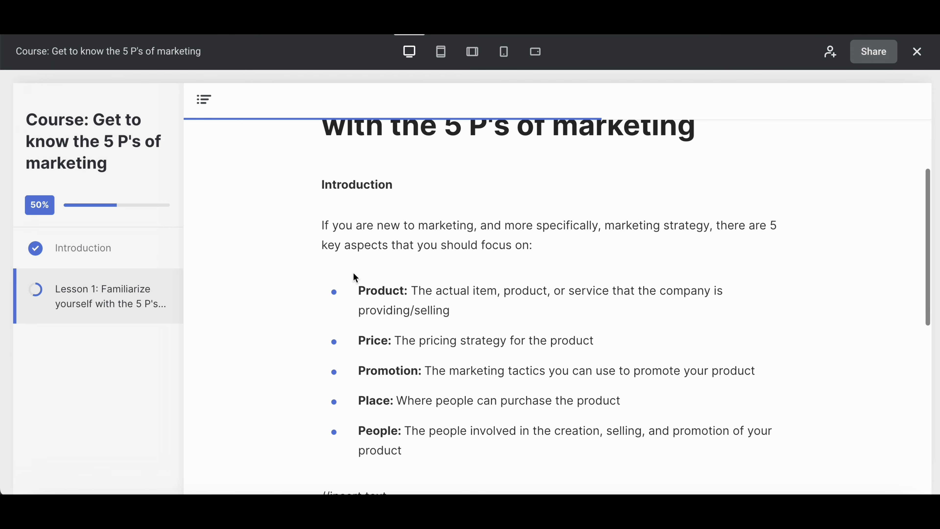
pyautogui.scroll(-3, 353, 277)
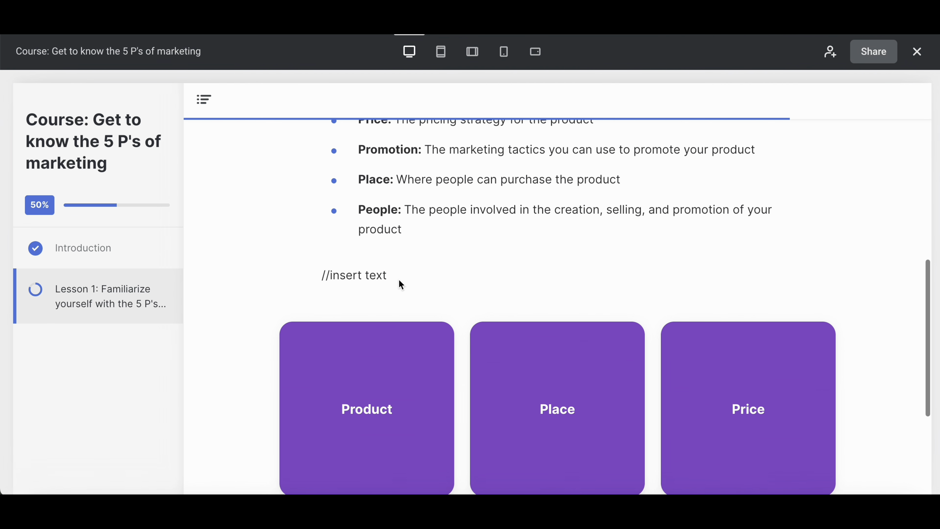
pyautogui.scroll(-2, 348, 278)
pyautogui.scroll(-3, 356, 282)
pyautogui.scroll(1, 354, 302)
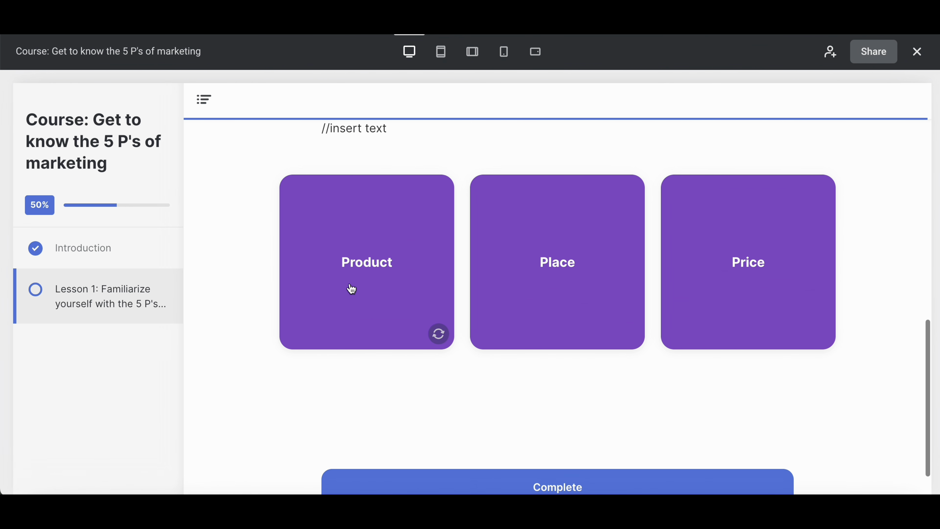
pyautogui.scroll(-2, 350, 287)
pyautogui.click(438, 292)
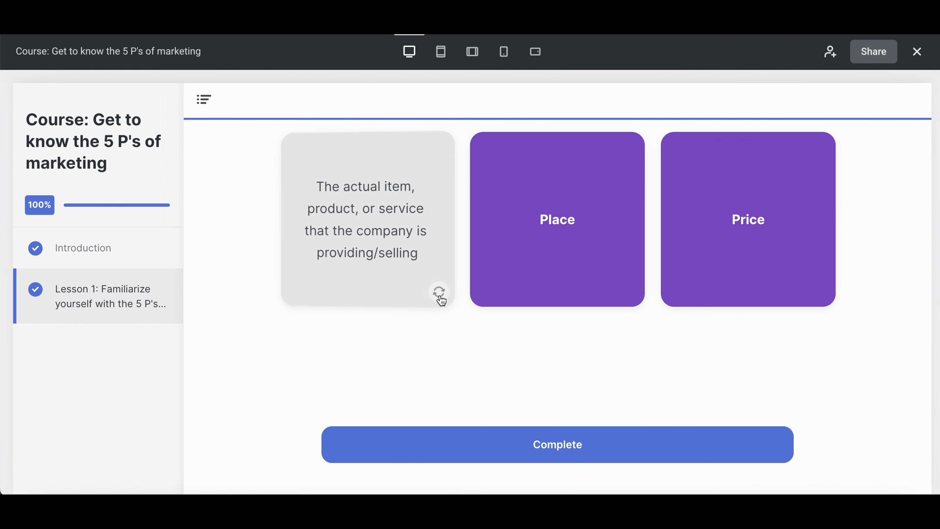
# Flip the Product, Place and Price flashcards in the desktop preview back to their fronts and return to the lesson text.
pyautogui.click(441, 298)
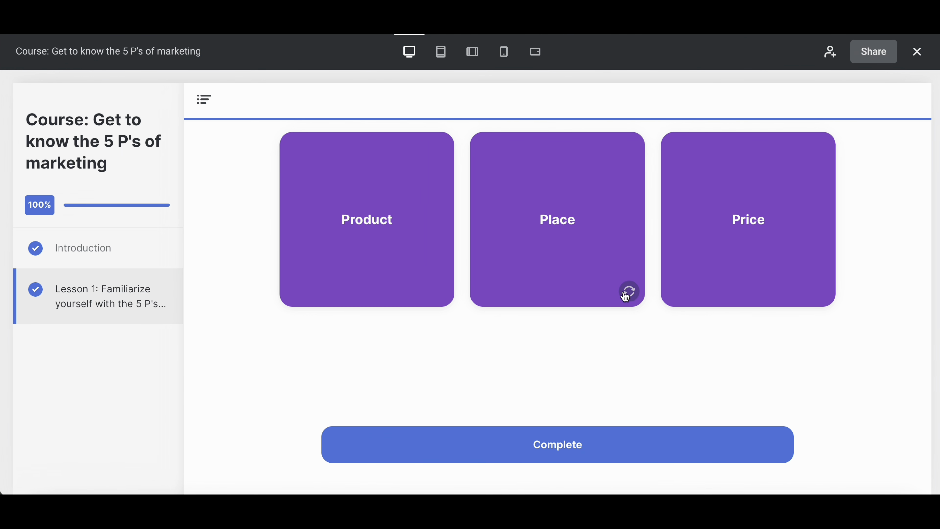
pyautogui.click(634, 294)
pyautogui.click(633, 293)
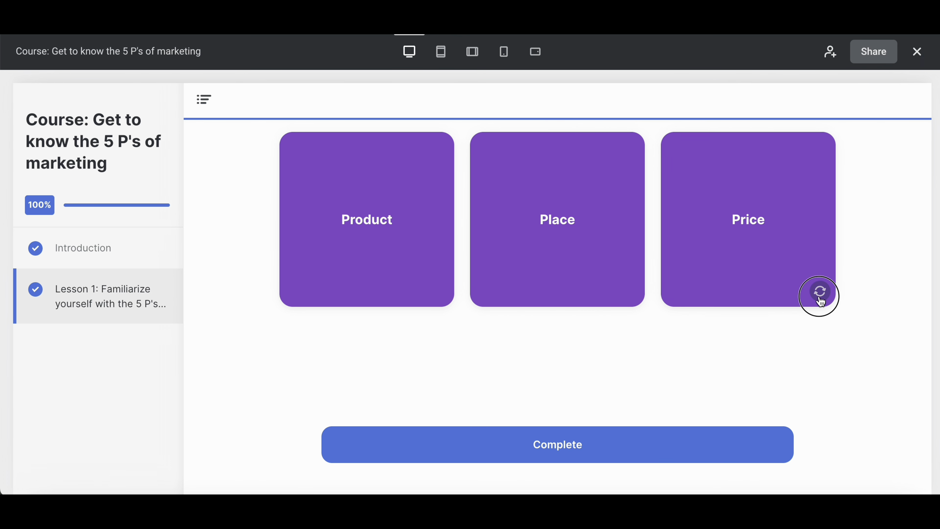
pyautogui.click(820, 298)
pyautogui.click(820, 302)
pyautogui.scroll(10, 821, 300)
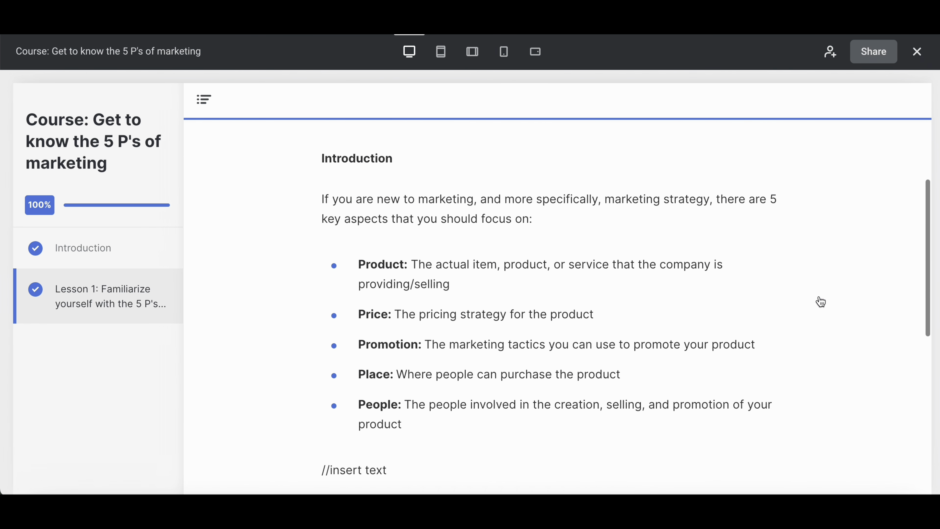
# Switch the preview to the portrait tablet layout, review the Introduction and course outline, and continue to Lesson 1.
pyautogui.click(440, 52)
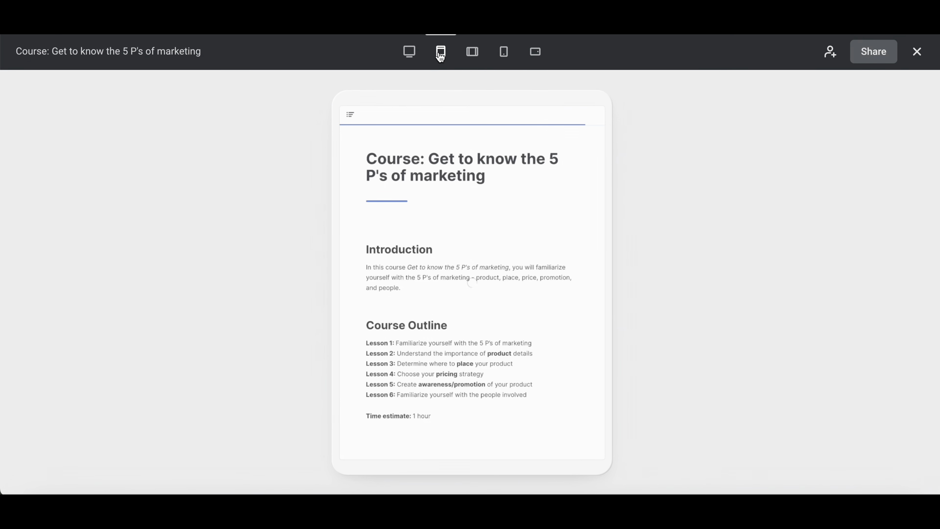
pyautogui.scroll(-3, 420, 169)
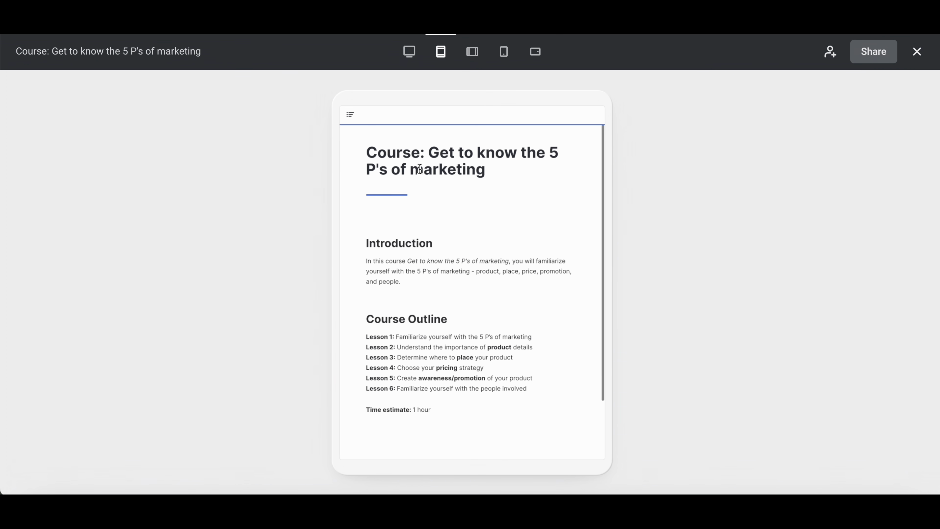
pyautogui.scroll(3, 420, 169)
pyautogui.scroll(-3, 431, 315)
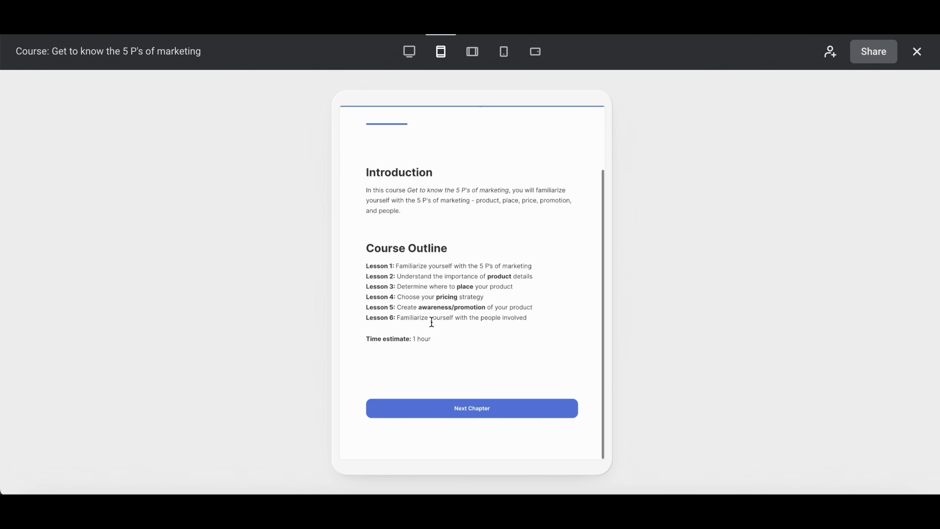
pyautogui.scroll(3, 431, 370)
pyautogui.scroll(-3, 435, 389)
pyautogui.click(446, 414)
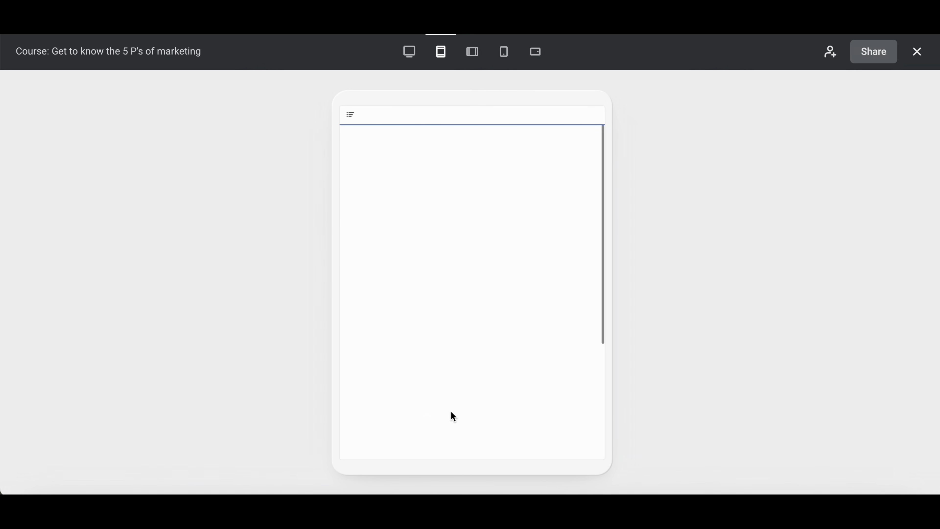
# Review Lesson 1 in the tablet preview, flipping the Product and Place flashcards over and back.
pyautogui.scroll(-5, 450, 415)
pyautogui.click(415, 375)
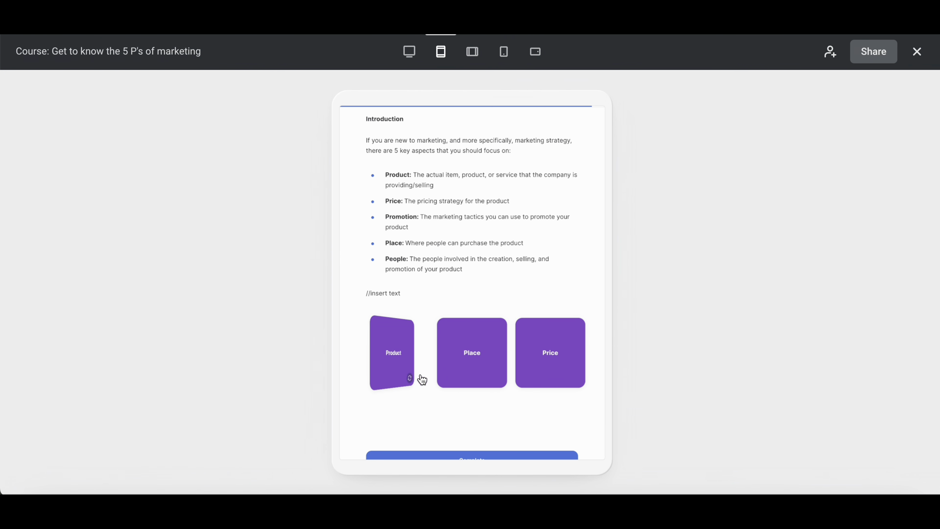
pyautogui.click(502, 384)
pyautogui.click(500, 382)
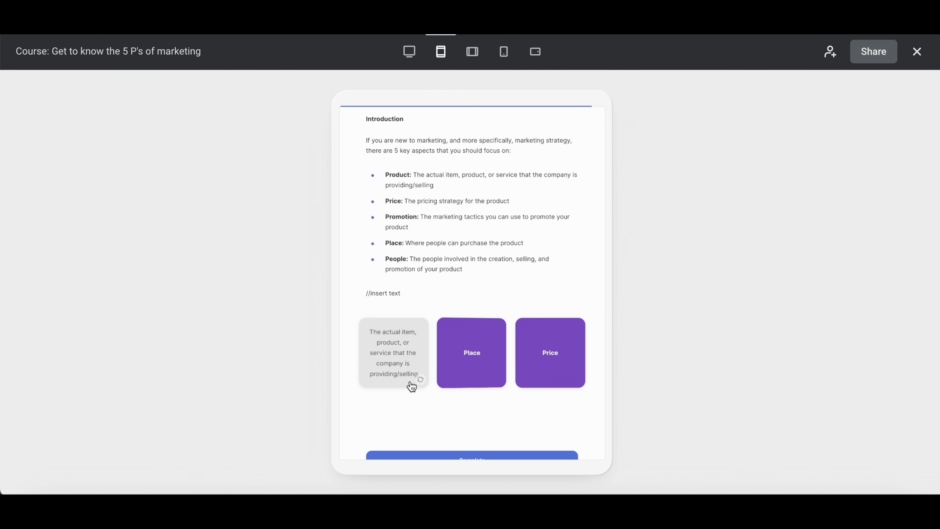
pyautogui.click(420, 382)
pyautogui.scroll(4, 421, 378)
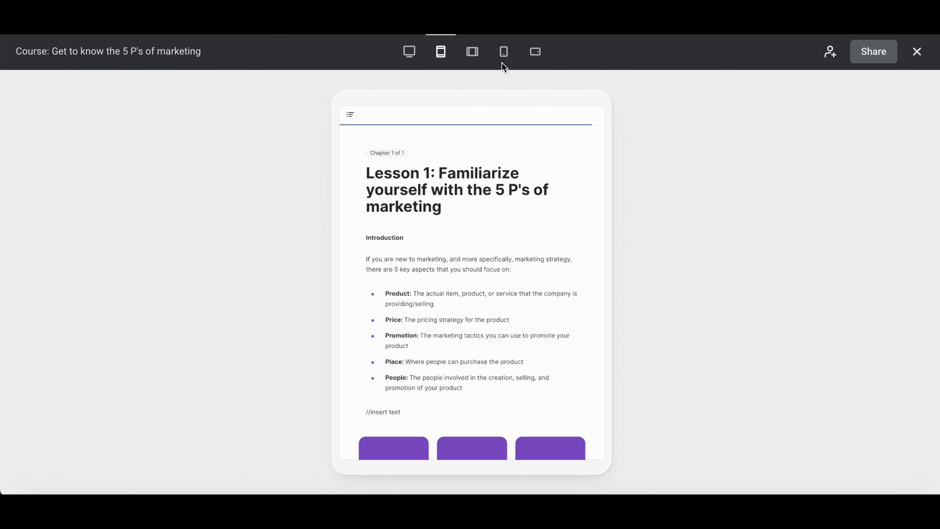
# Switch the preview to the portrait phone layout, review the Introduction and course outline, and continue to Lesson 1.
pyautogui.click(504, 52)
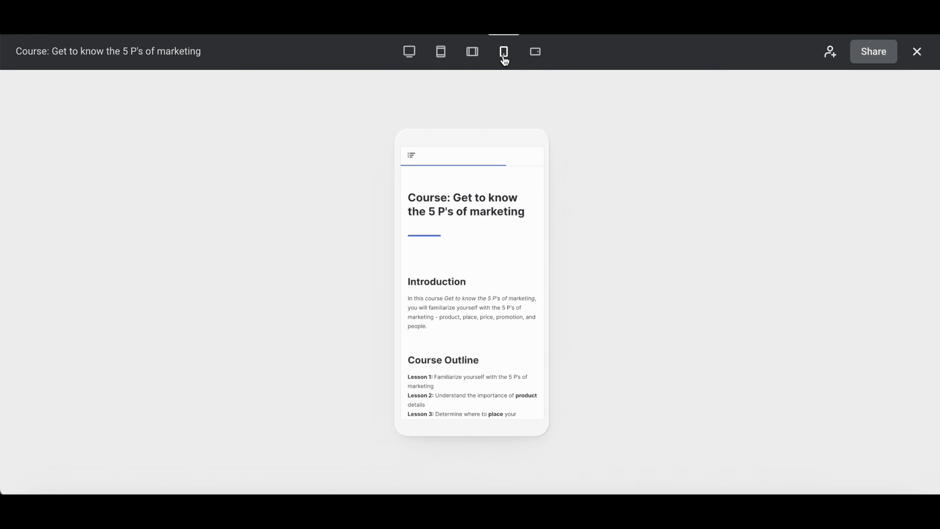
pyautogui.scroll(-1, 455, 278)
pyautogui.scroll(1, 456, 283)
pyautogui.scroll(-6, 429, 198)
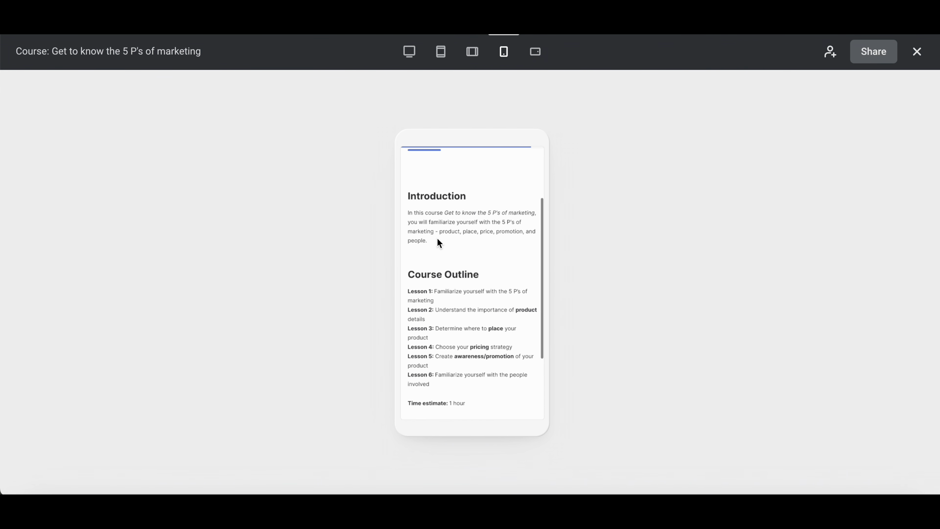
pyautogui.scroll(-1, 441, 259)
pyautogui.click(463, 370)
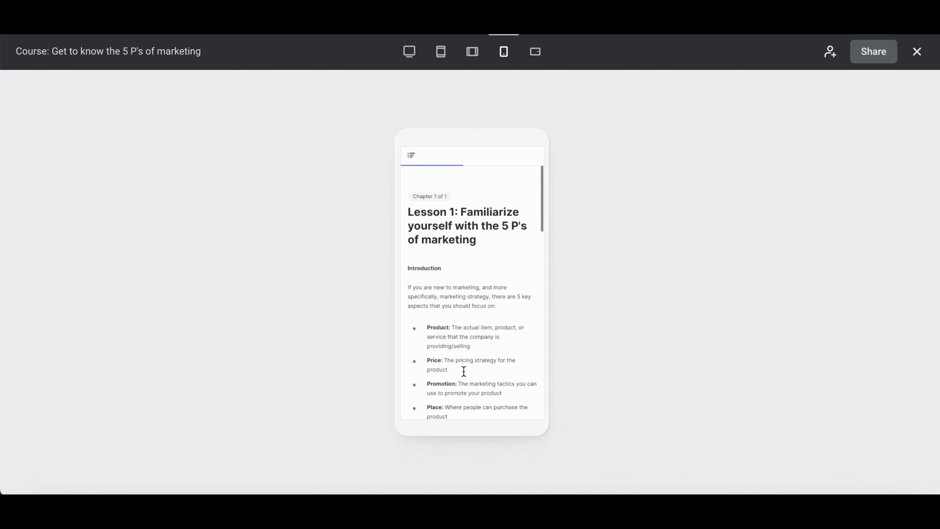
# Test the stacked flashcards of Lesson 1 in the phone preview, flipping Price and Place over and back, and close the preview.
pyautogui.scroll(-10, 464, 370)
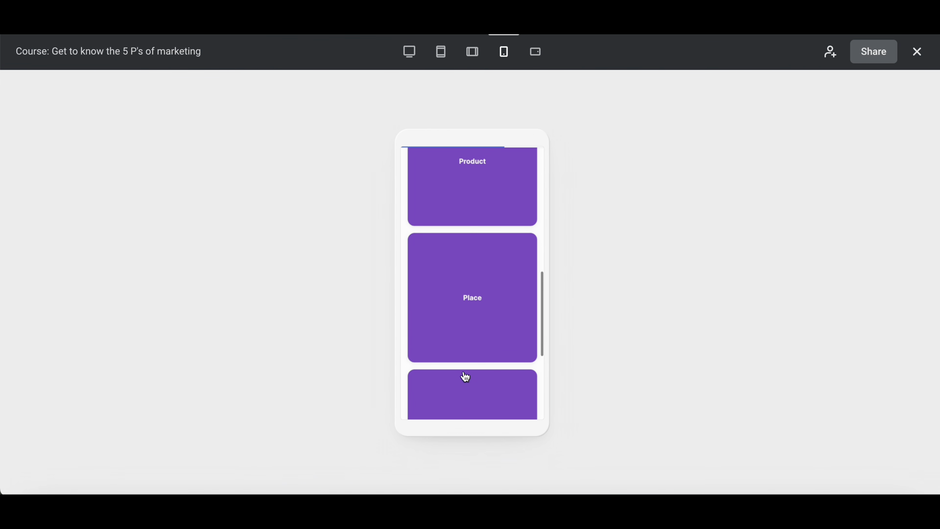
pyautogui.click(466, 375)
pyautogui.click(465, 376)
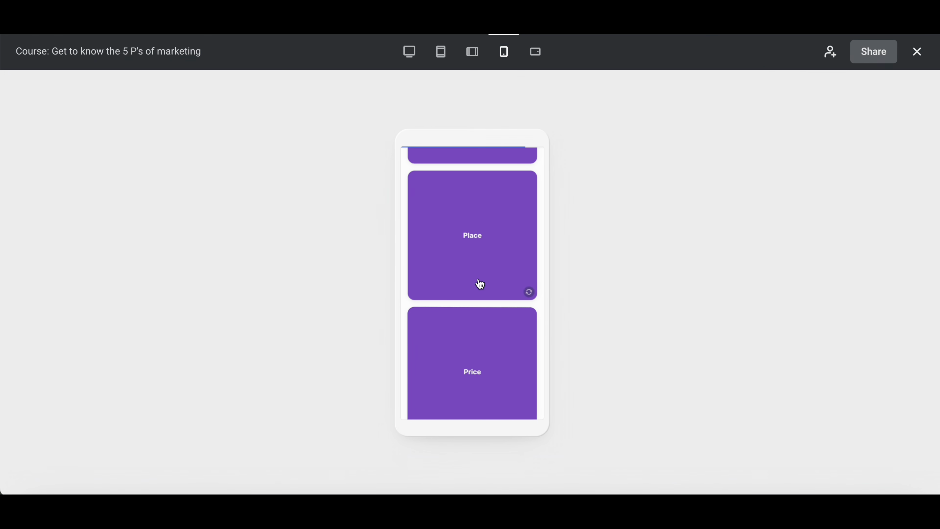
pyautogui.click(479, 284)
pyautogui.click(479, 284)
pyautogui.scroll(5, 478, 283)
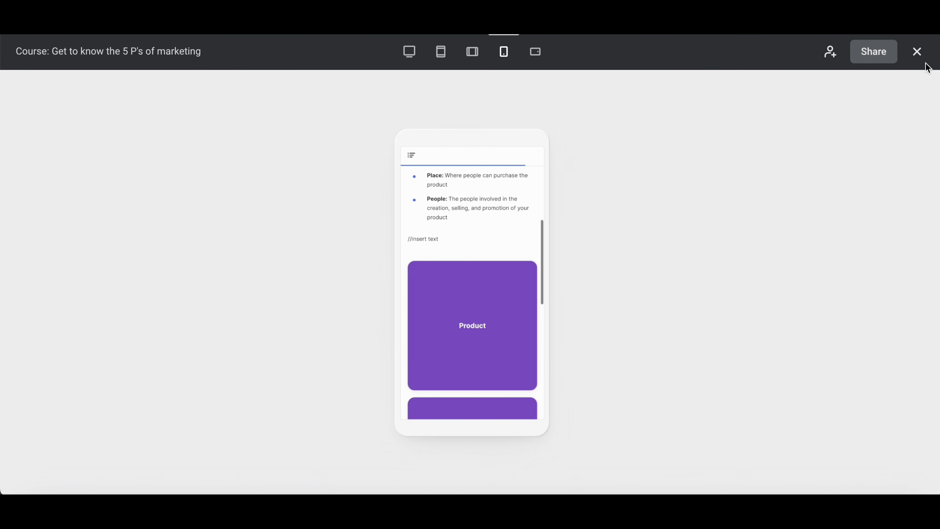
pyautogui.click(917, 52)
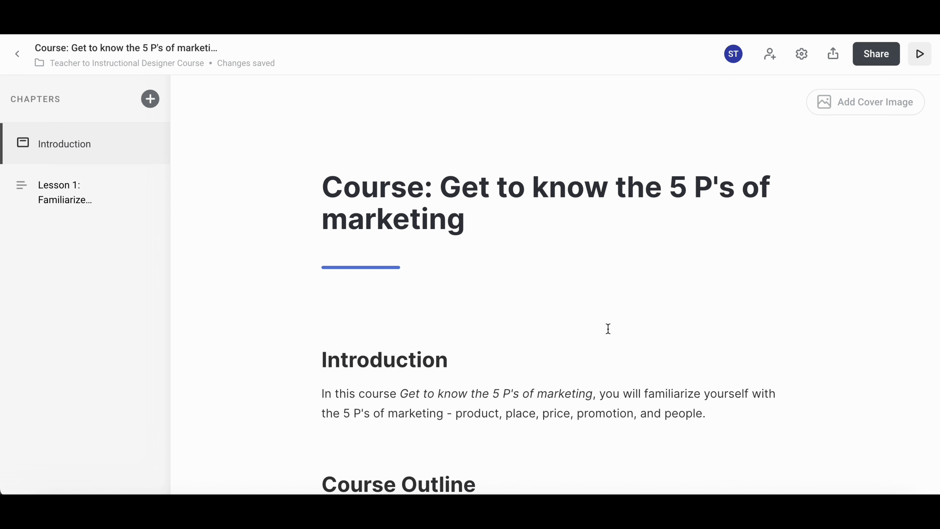
# Insert an Exercise block below the flashcards in the Lesson 1 chapter.
pyautogui.scroll(-10, 608, 329)
pyautogui.click(103, 168)
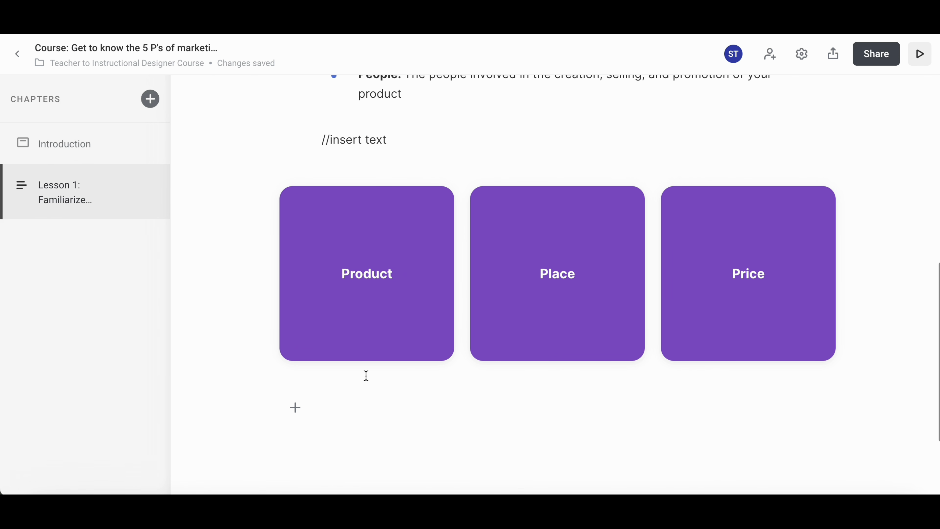
pyautogui.click(295, 408)
pyautogui.scroll(-6, 321, 385)
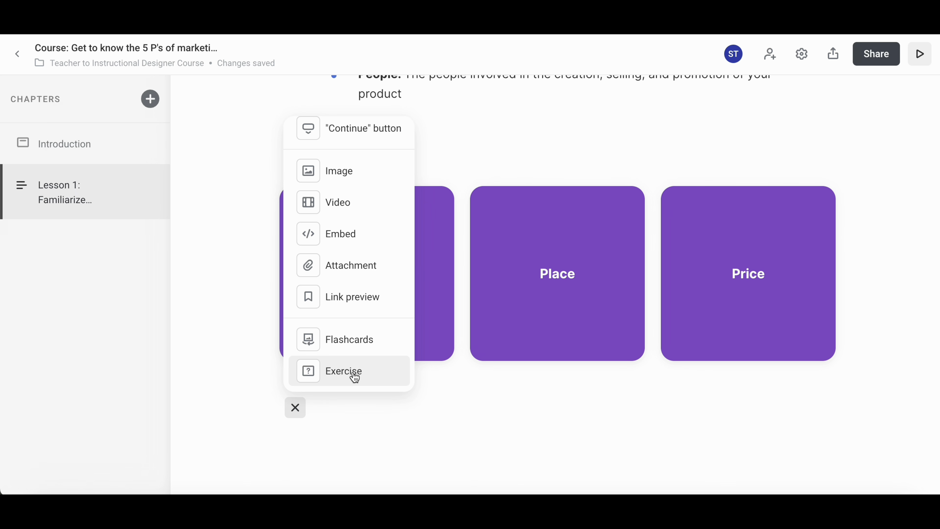
pyautogui.click(354, 376)
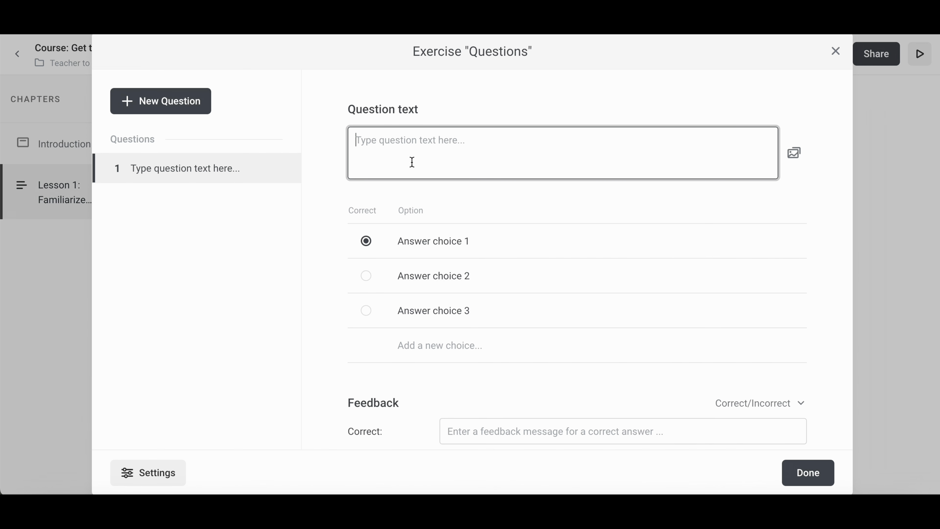
# Set the exercise's question text to "Knowledge Check #1: Add the text of the knowledge check".
pyautogui.write('Knowledge Check')
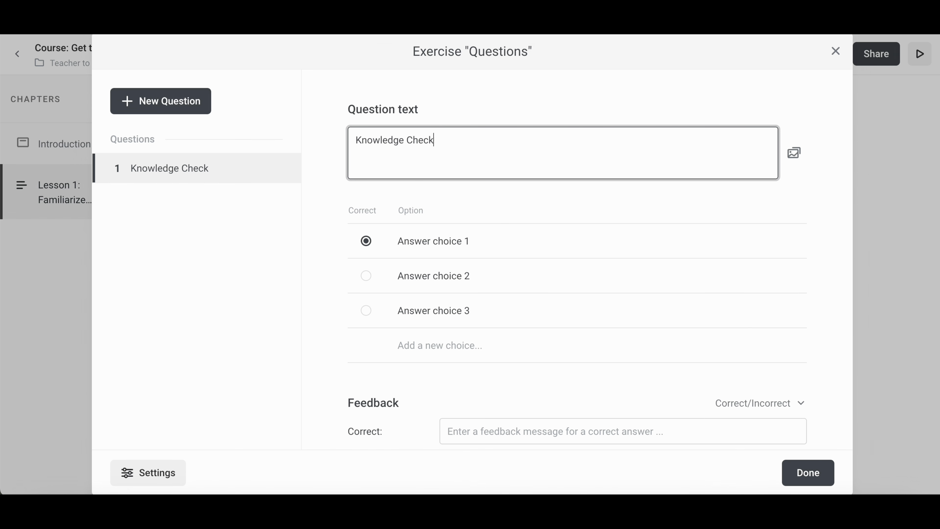
pyautogui.write('#1: Add the tex')
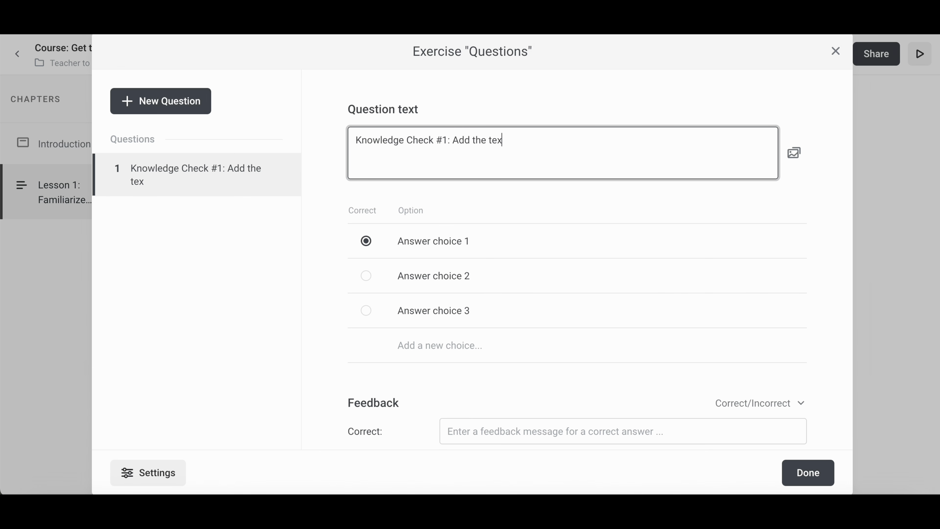
pyautogui.write('t of the knowledge check')
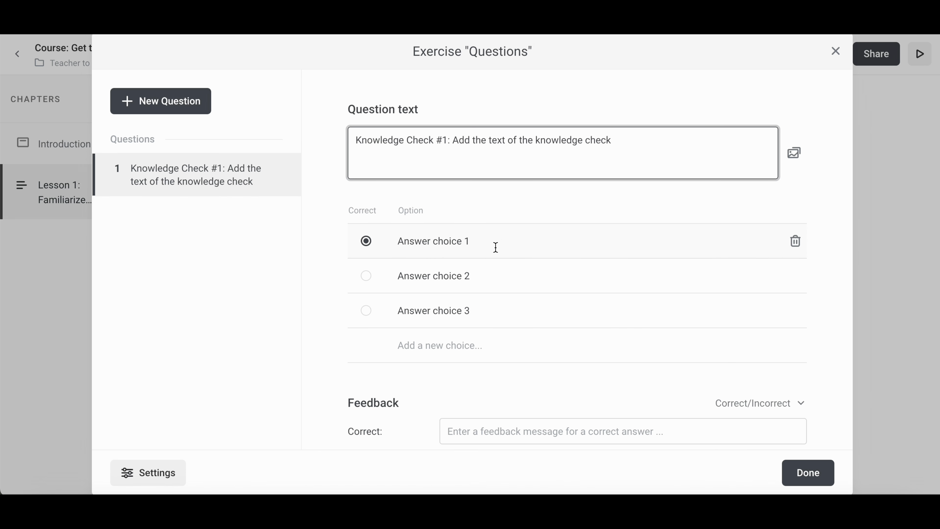
# Rename the three answer choices "A. Option 1", "B. Option 2" and "C. Option 3", and finish the exercise.
pyautogui.moveTo(496, 247); pyautogui.dragTo(393, 245)
pyautogui.write('A. Option')
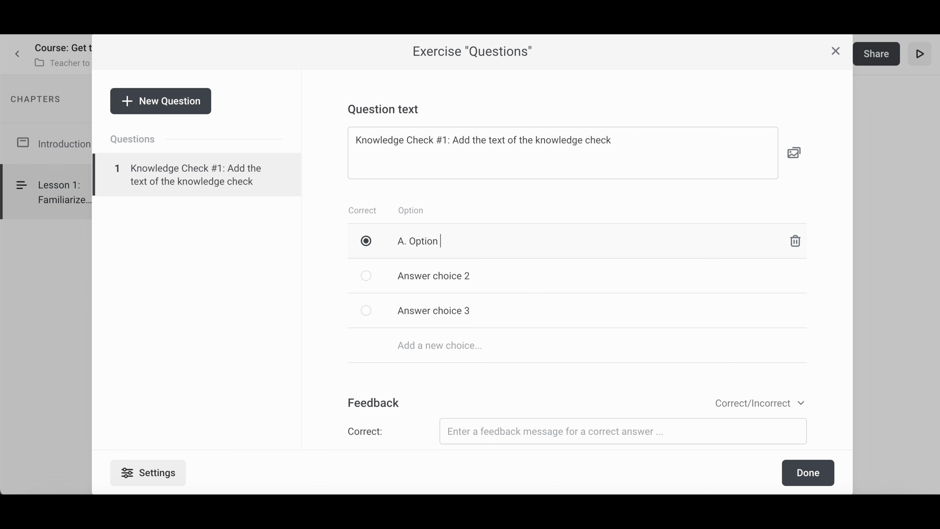
pyautogui.moveTo(489, 275); pyautogui.dragTo(358, 280)
pyautogui.write('B. Option')
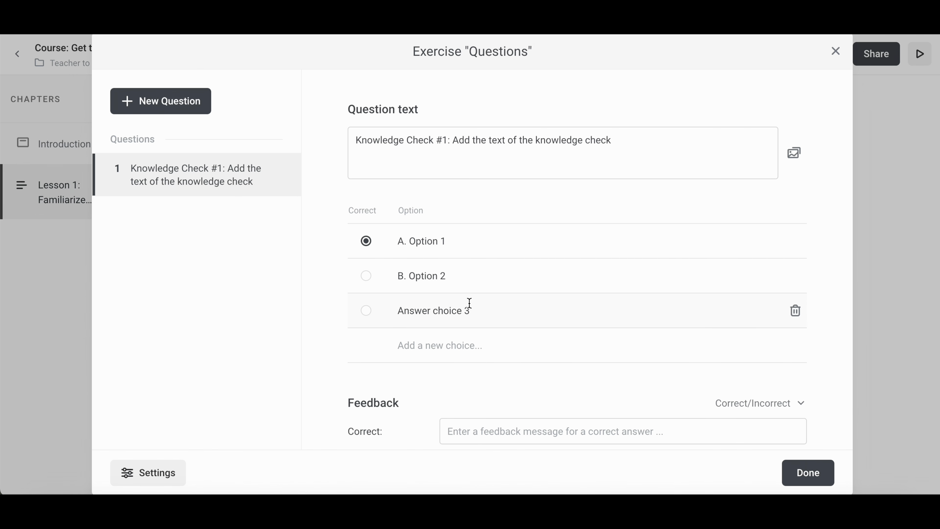
pyautogui.moveTo(468, 309); pyautogui.dragTo(355, 313)
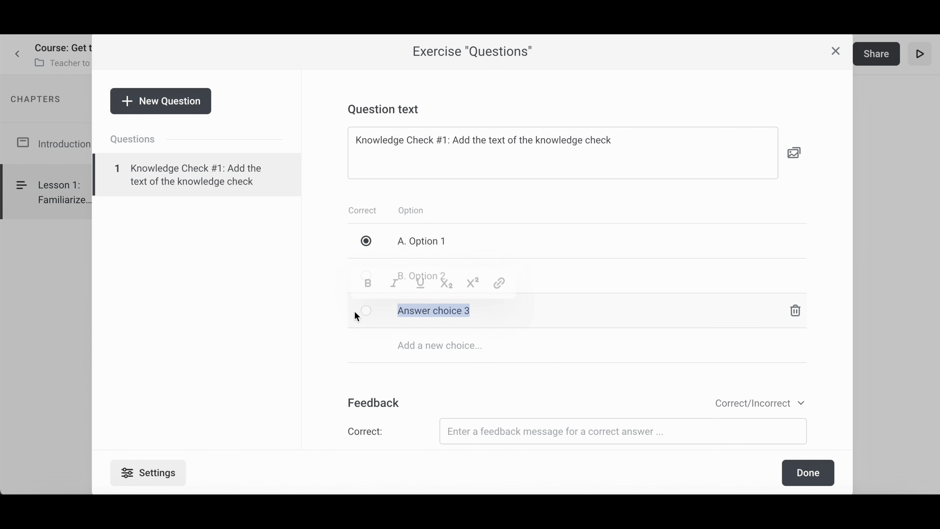
pyautogui.write('C. Option')
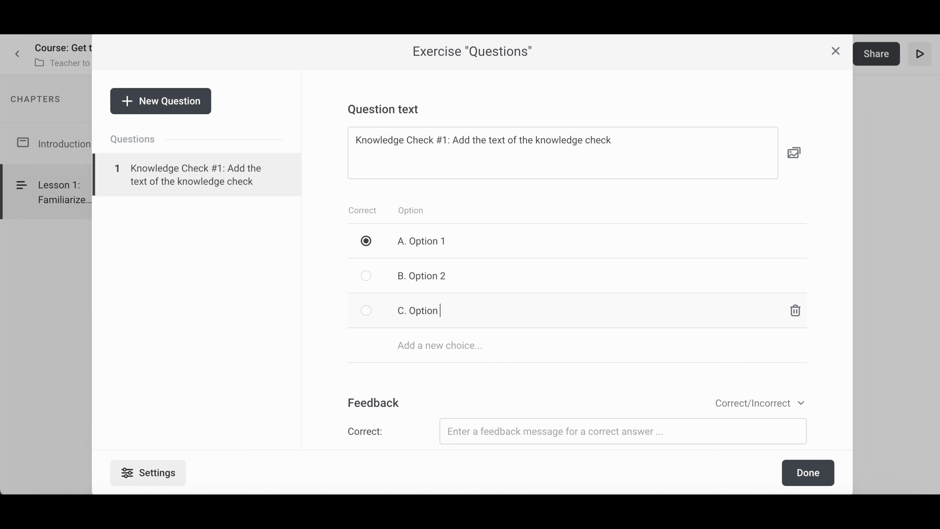
pyautogui.scroll(-2, 544, 415)
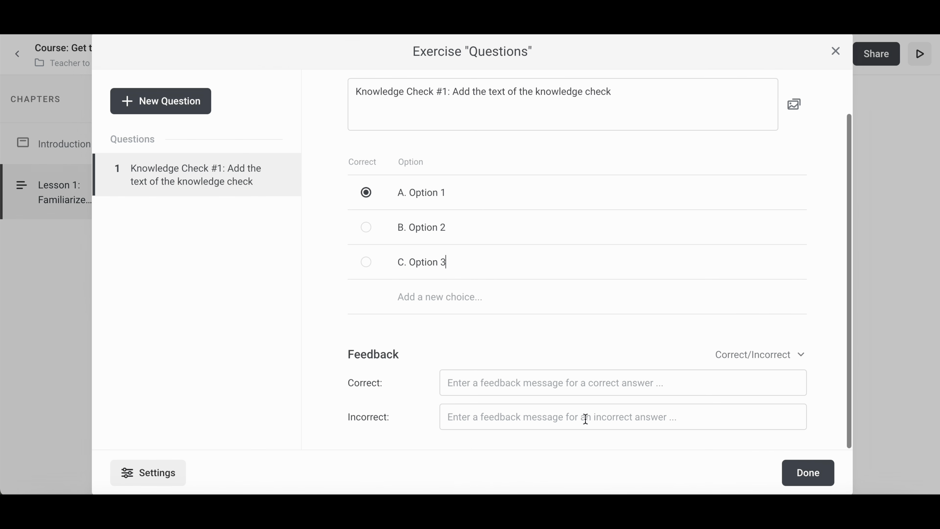
pyautogui.click(809, 478)
# Preview the course, open Lesson 1, and try selecting each of the three answers in Knowledge Check #1.
pyautogui.scroll(-10, 577, 339)
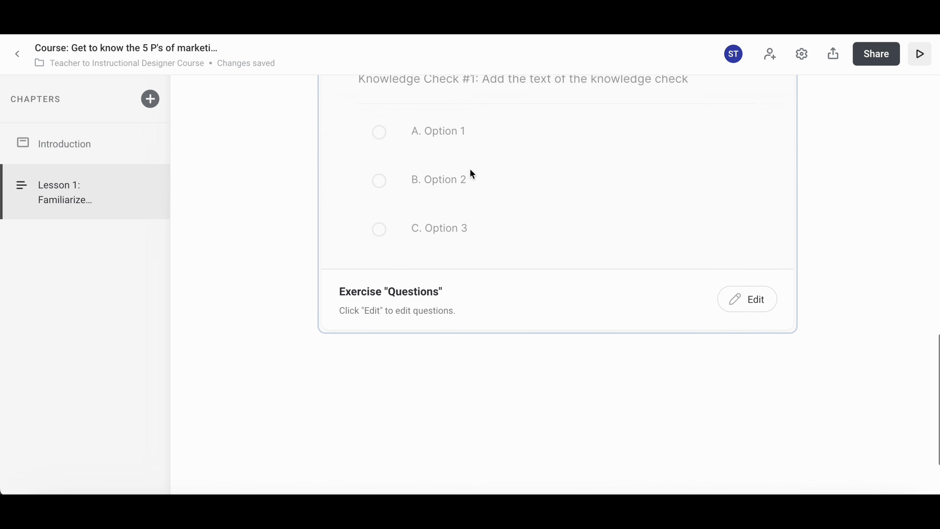
pyautogui.scroll(3, 470, 170)
pyautogui.click(919, 56)
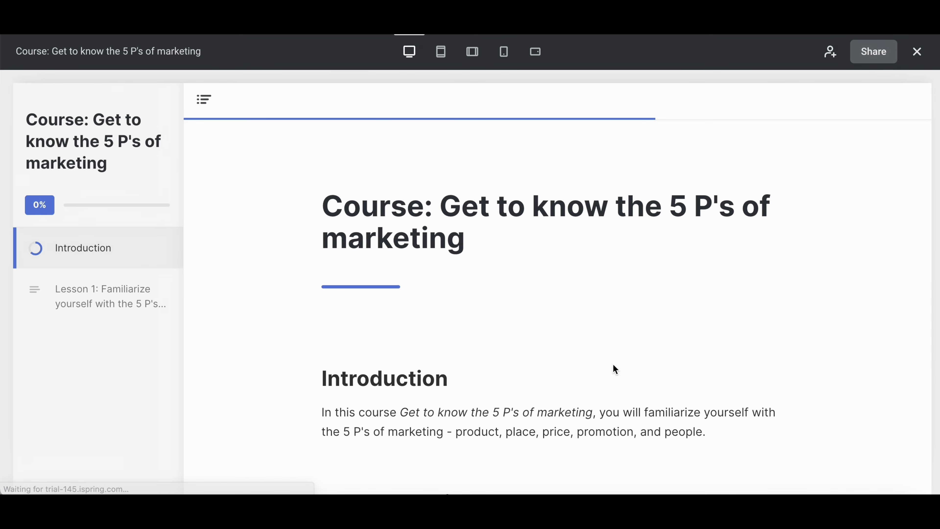
pyautogui.click(94, 301)
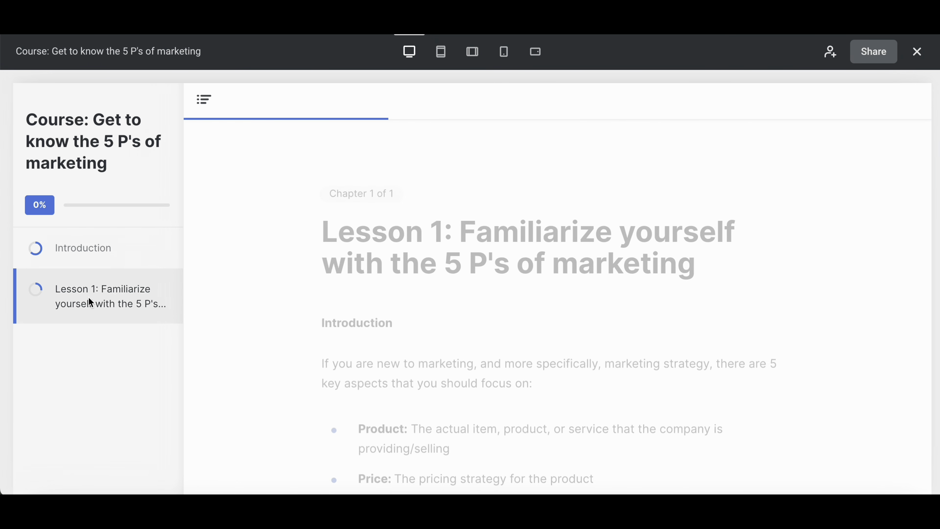
pyautogui.scroll(-15, 356, 364)
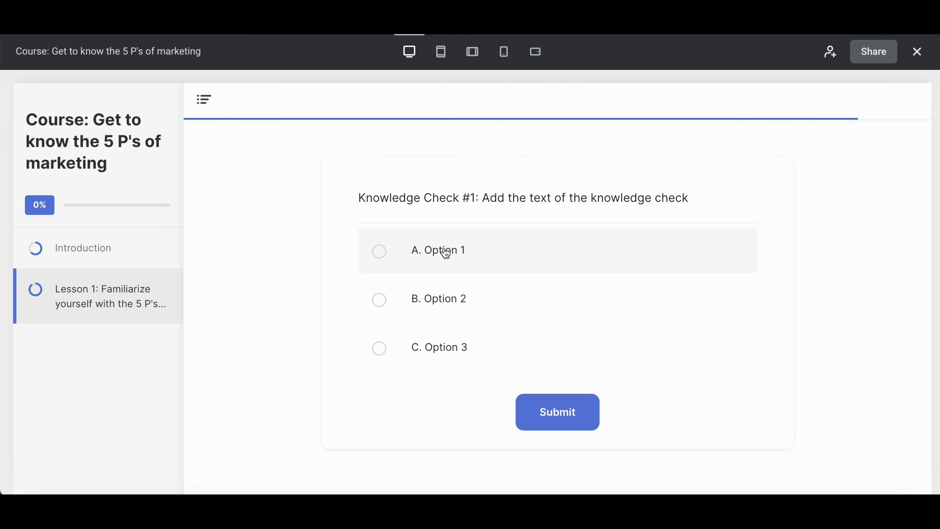
pyautogui.click(444, 254)
pyautogui.click(433, 306)
pyautogui.click(435, 349)
pyautogui.scroll(15, 457, 280)
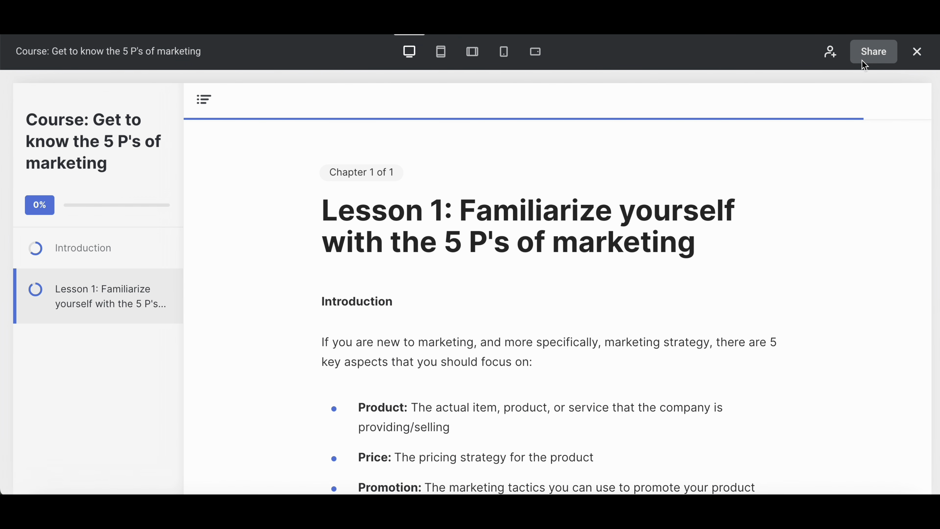
# Open the course's sharing options, make it viewable via link, and copy the link.
pyautogui.click(874, 52)
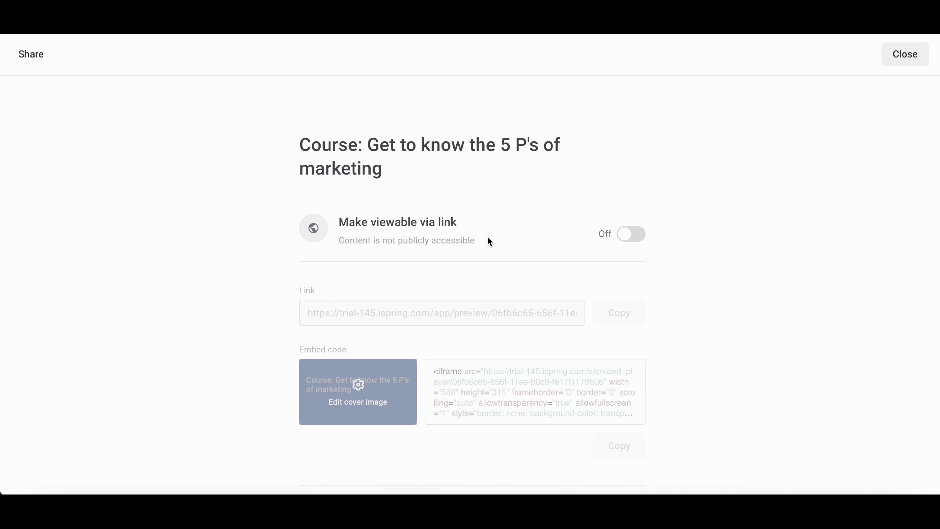
pyautogui.click(630, 237)
pyautogui.click(615, 321)
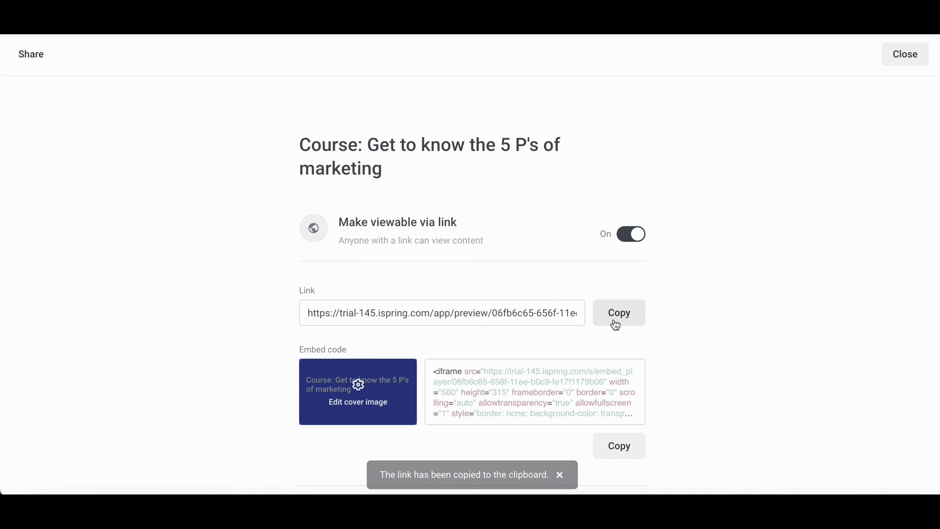
# Copy the course's share link and open it in a new Chrome Incognito window.
pyautogui.click(615, 323)
pyautogui.click(615, 324)
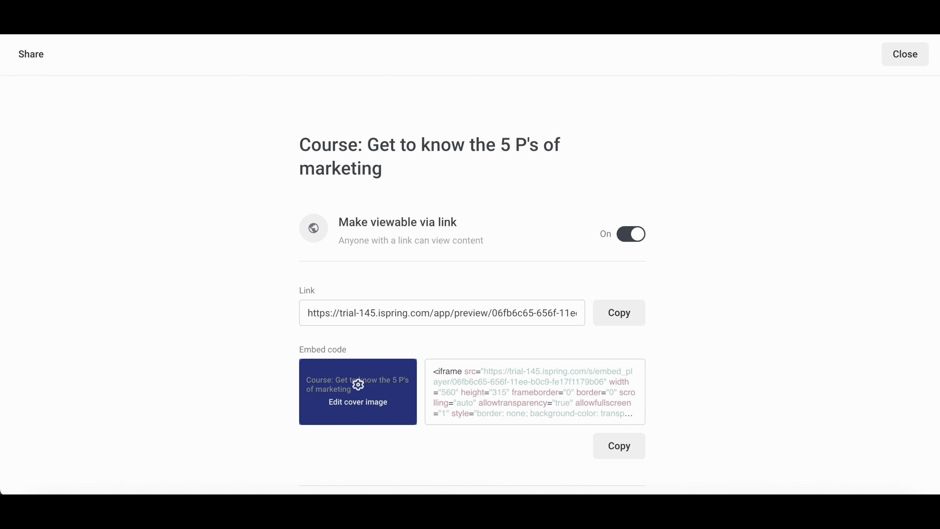
pyautogui.click(82, 3)
pyautogui.click(99, 26)
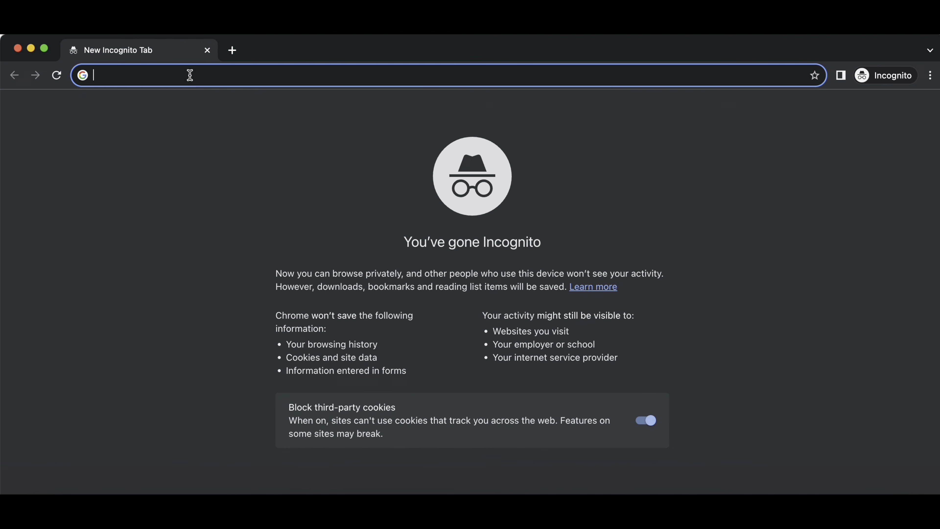
pyautogui.press('super+v')
pyautogui.press('Return')
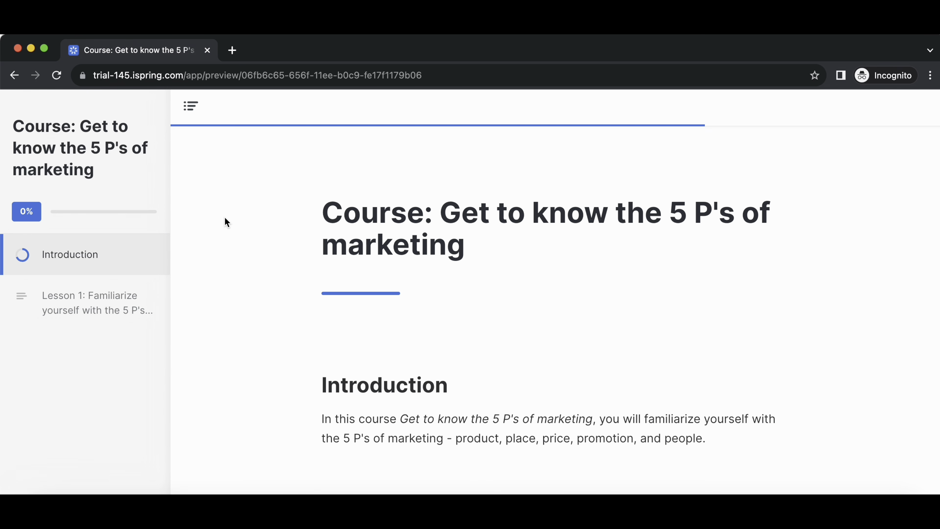
# Review the shared course's Introduction and outline, continue to Lesson 1, and look through its text, flashcards and knowledge check.
pyautogui.scroll(-10, 237, 284)
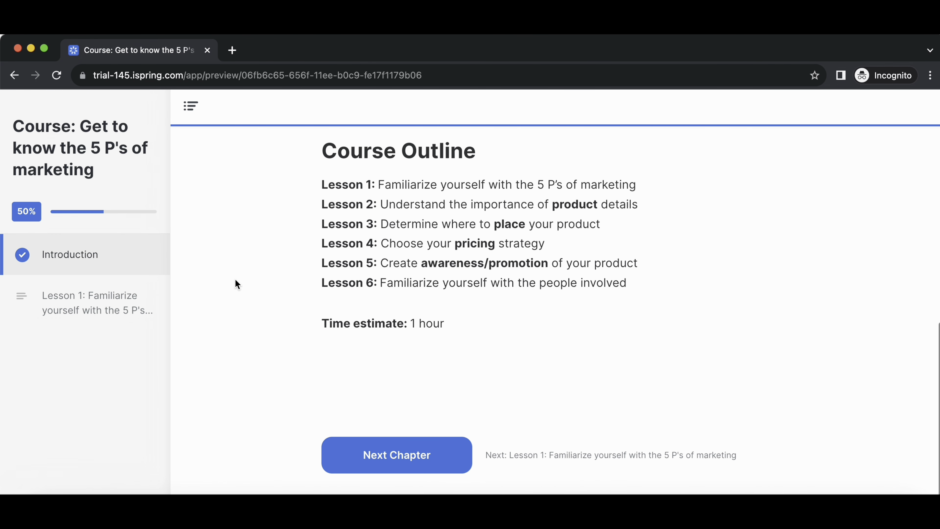
pyautogui.click(390, 469)
pyautogui.scroll(-10, 390, 468)
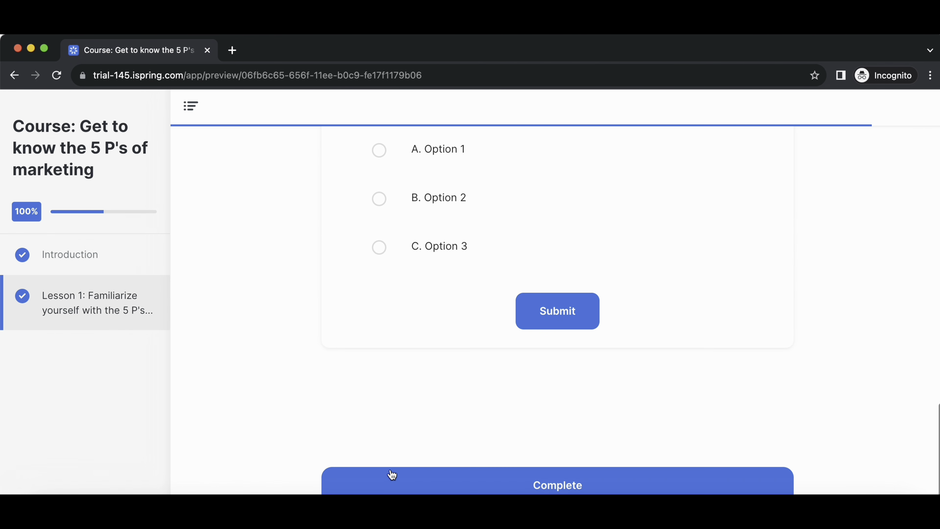
pyautogui.scroll(10, 390, 470)
pyautogui.scroll(-15, 392, 474)
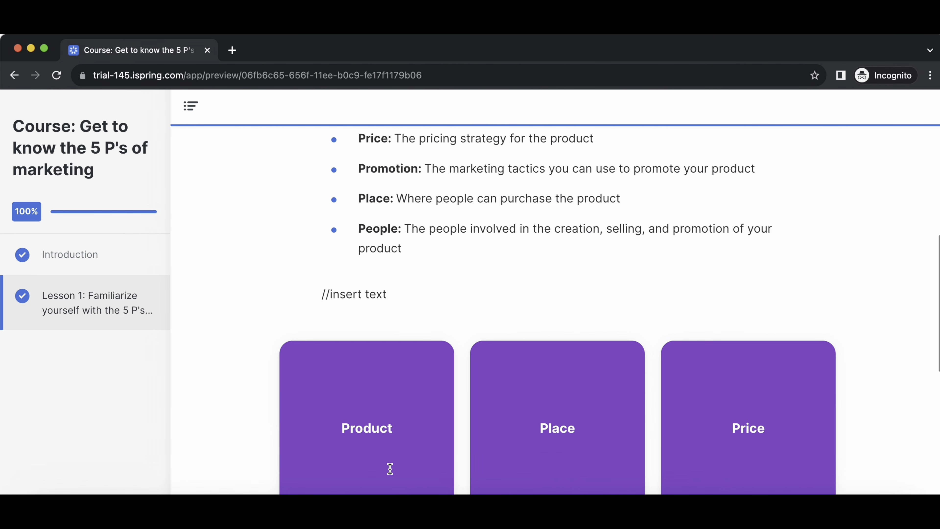
pyautogui.scroll(15, 391, 474)
pyautogui.scroll(-1, 395, 461)
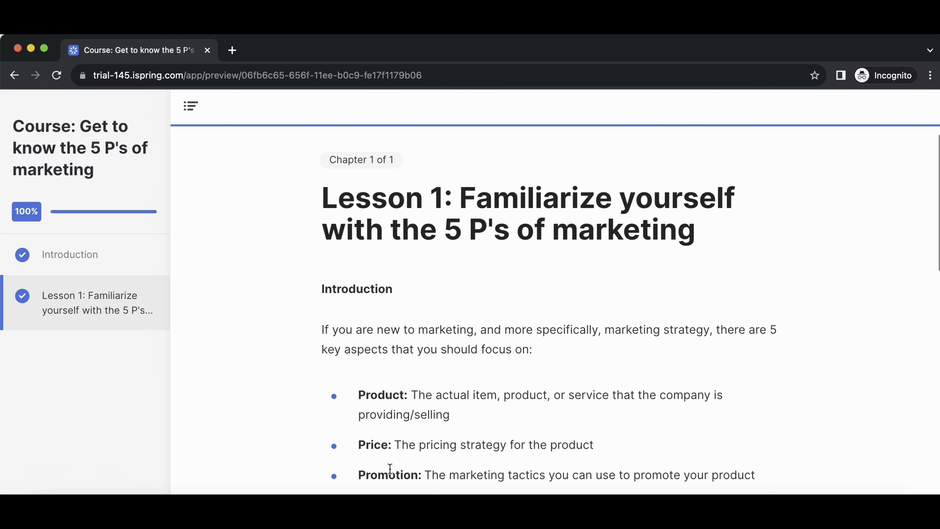